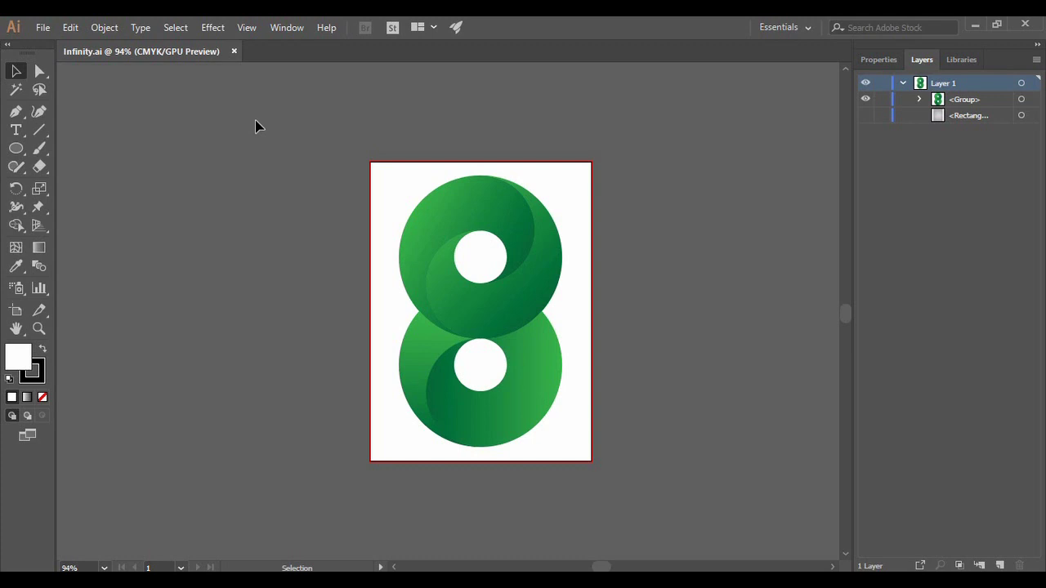
Step: Start a new A4 document (595.28 x 841.89 pt) from the green logo file
{"action": "key", "text": "a"}
{"action": "key", "text": "v"}
{"action": "key", "text": "ctrl+n"}
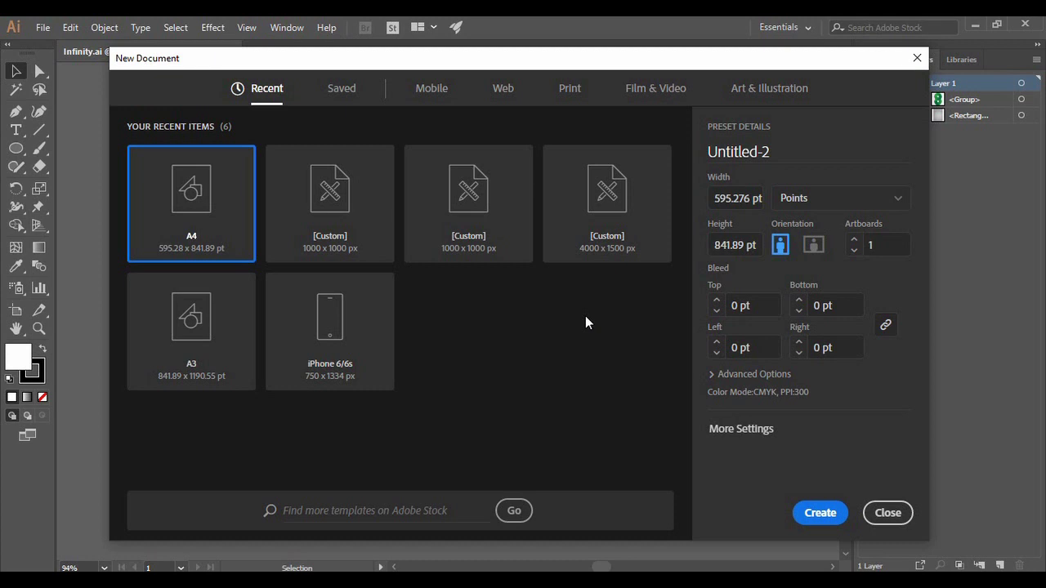
Step: Name the new A4 document 'Vector -1' and create it
{"action": "left_click_drag", "start_coordinate": [709, 152], "coordinate": [760, 152]}
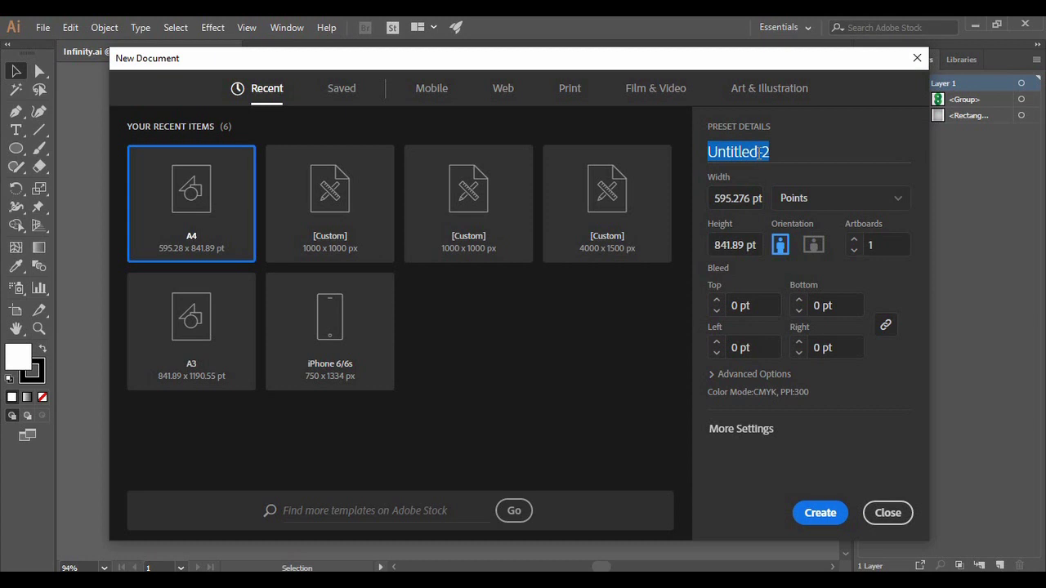
{"action": "type", "text": "Vecto"}
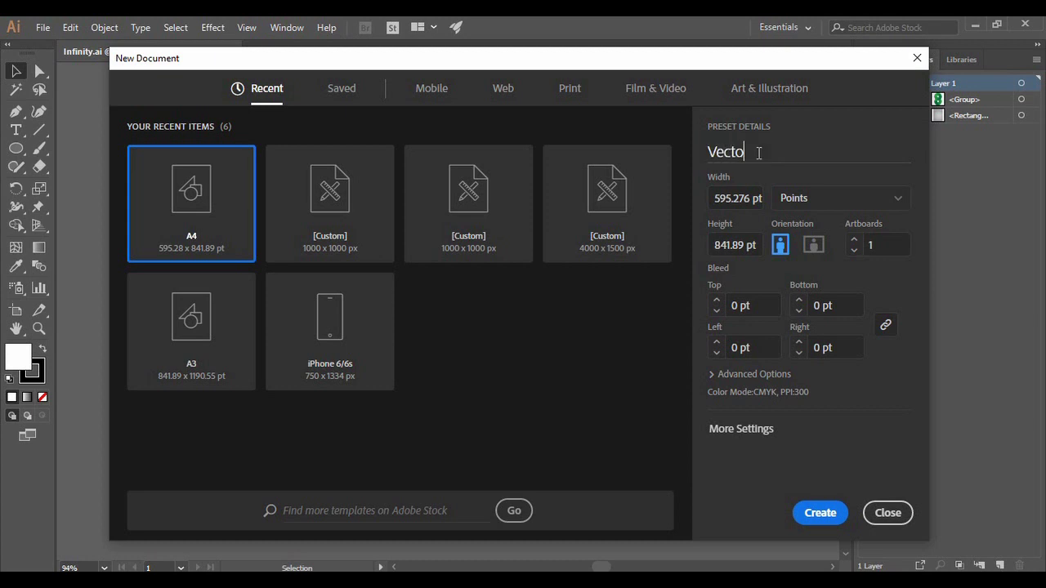
{"action": "type", "text": "r -1"}
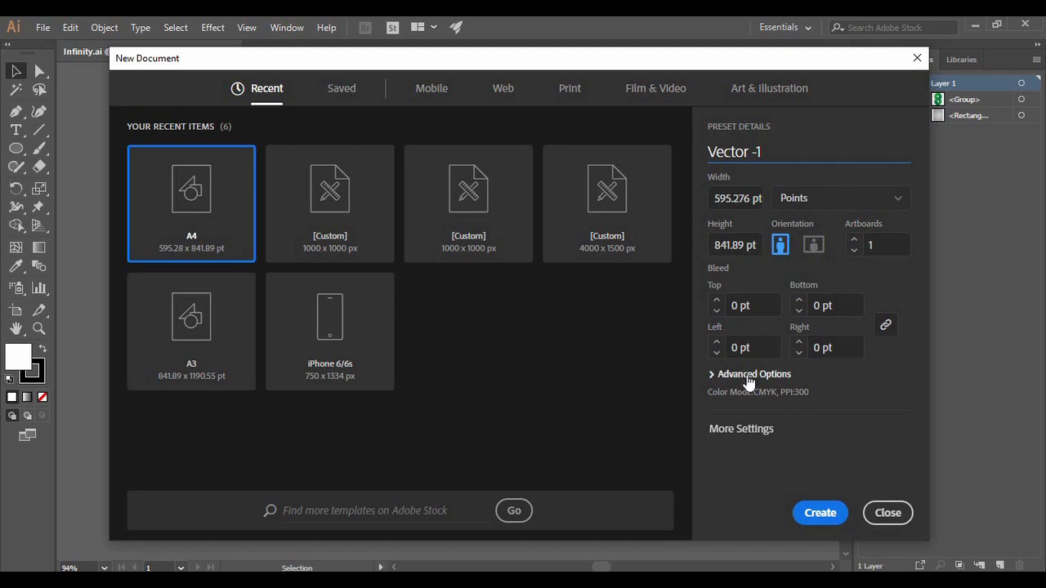
{"action": "left_click", "coordinate": [813, 520]}
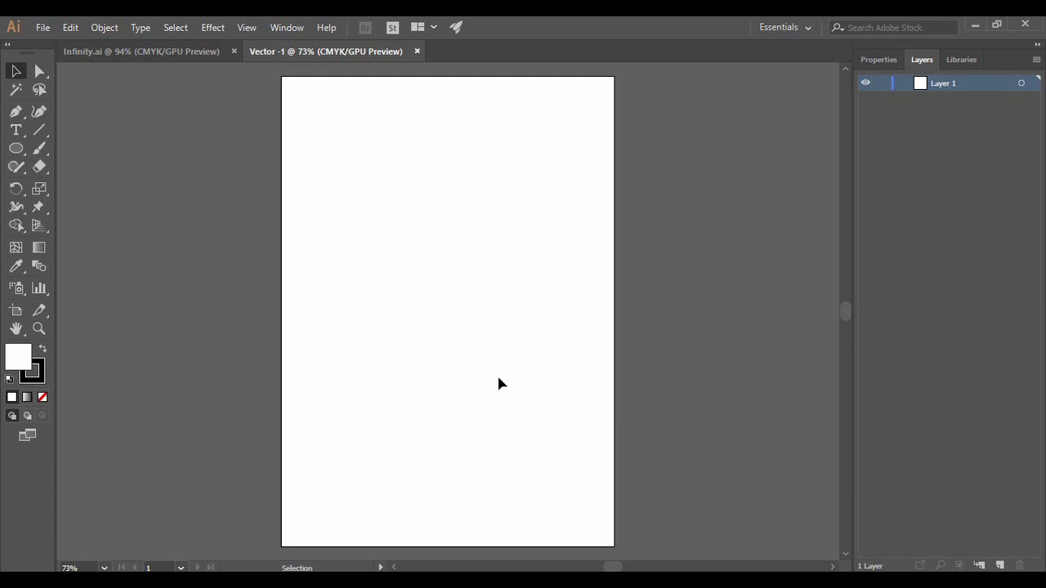
Step: Shorten the artboard from its top edge into a near-square and fit it to the window
{"action": "left_click", "coordinate": [22, 311]}
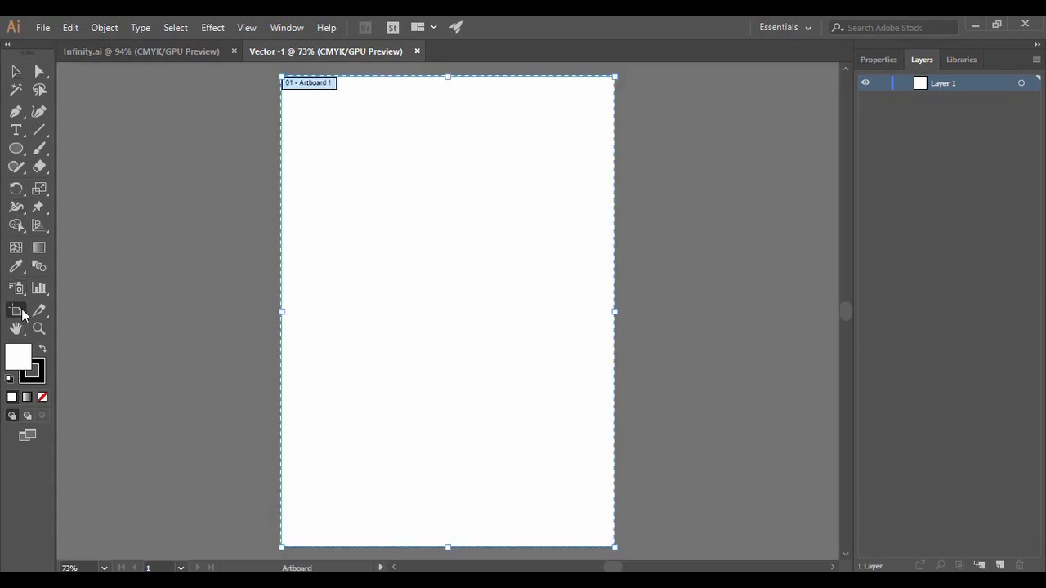
{"action": "left_click_drag", "start_coordinate": [445, 78], "coordinate": [461, 271]}
{"action": "left_click", "coordinate": [15, 71]}
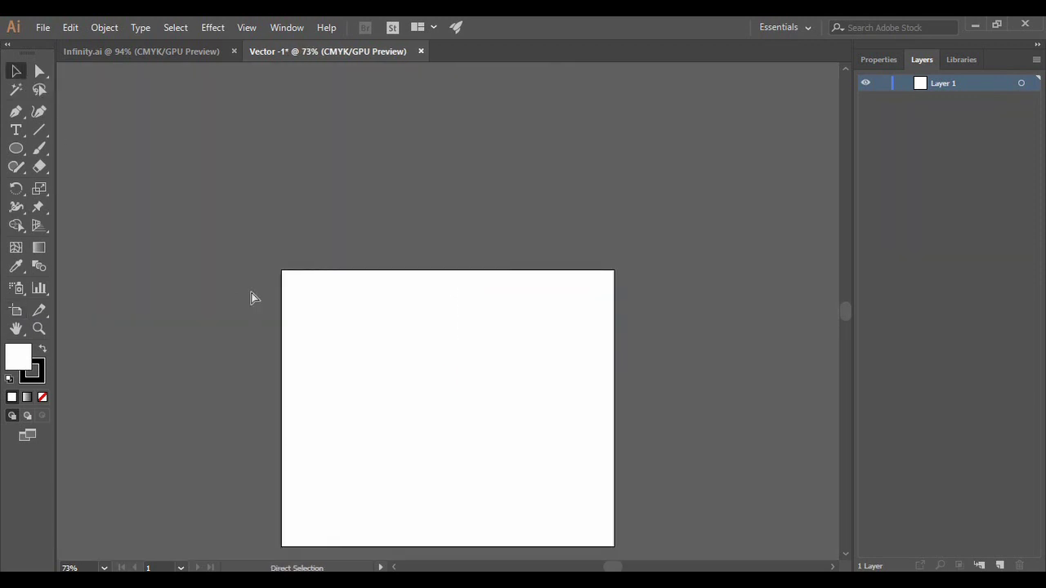
{"action": "key", "text": "ctrl+0"}
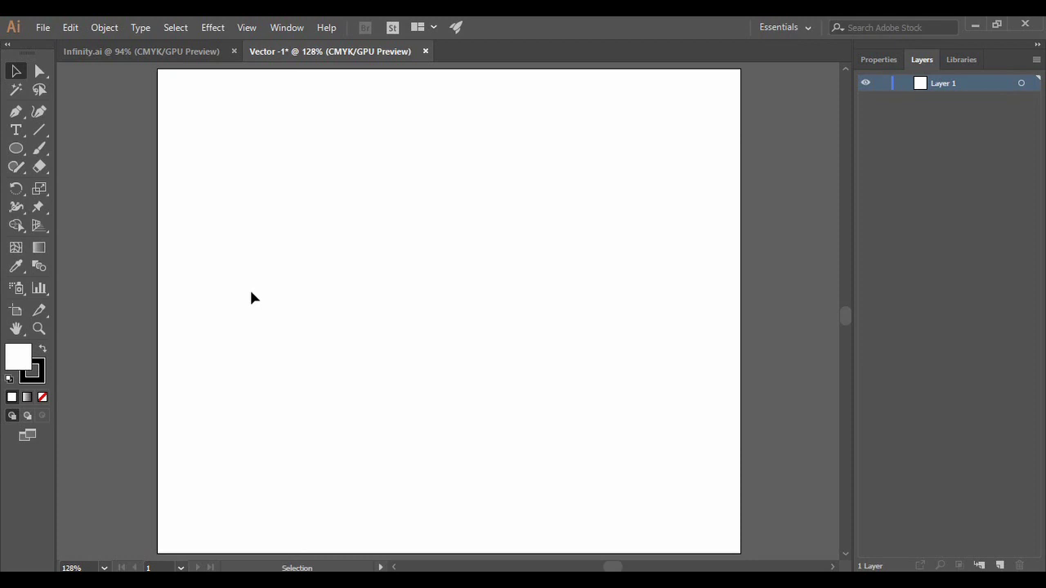
{"action": "left_click", "coordinate": [141, 51]}
{"action": "left_click", "coordinate": [329, 51]}
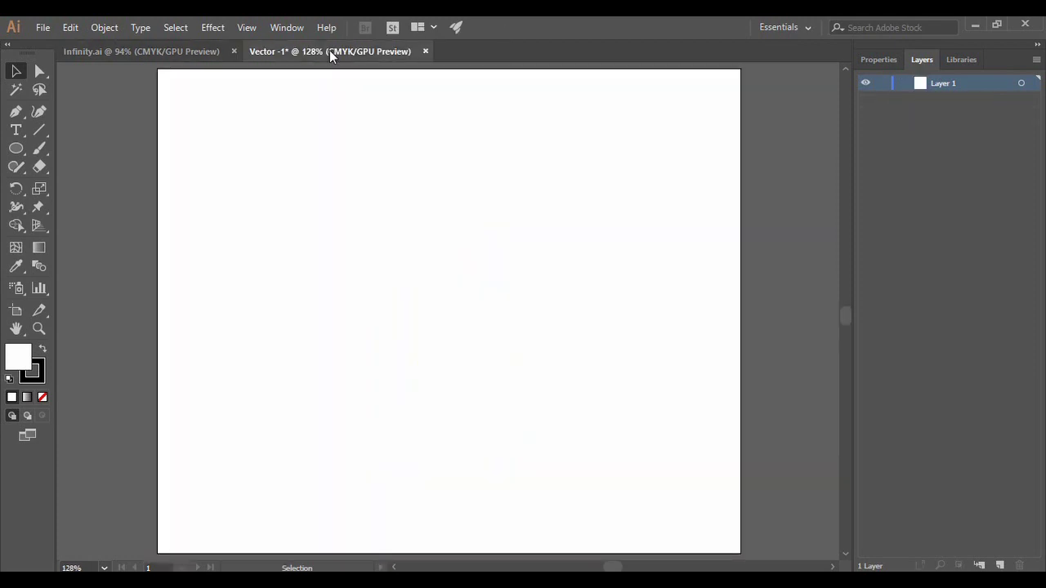
Step: Draw a circle in the artboard's upper half and centre it horizontally with Align
{"action": "left_click", "coordinate": [16, 149]}
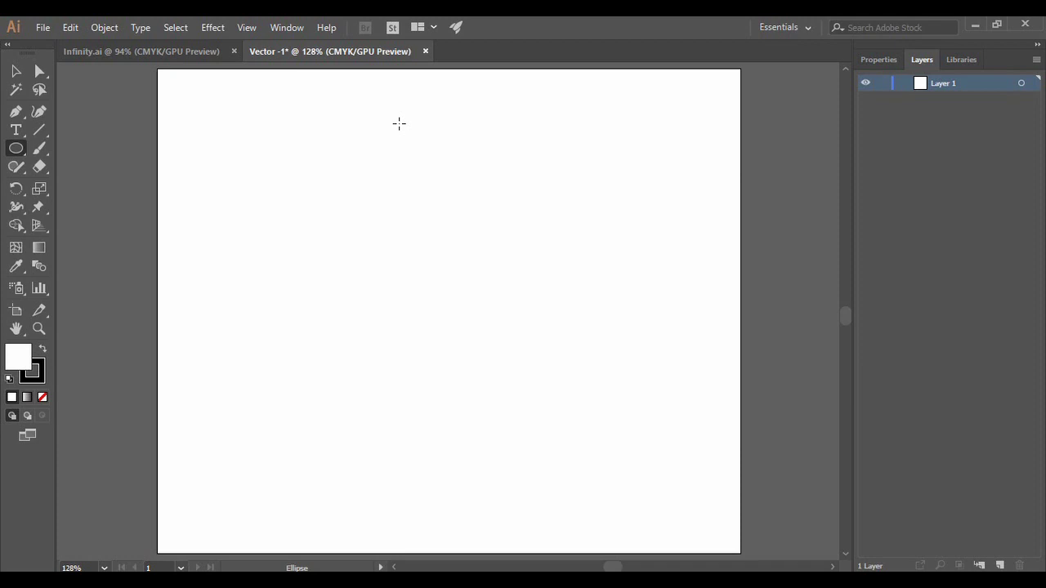
{"action": "left_click_drag", "start_coordinate": [399, 124], "coordinate": [576, 299]}
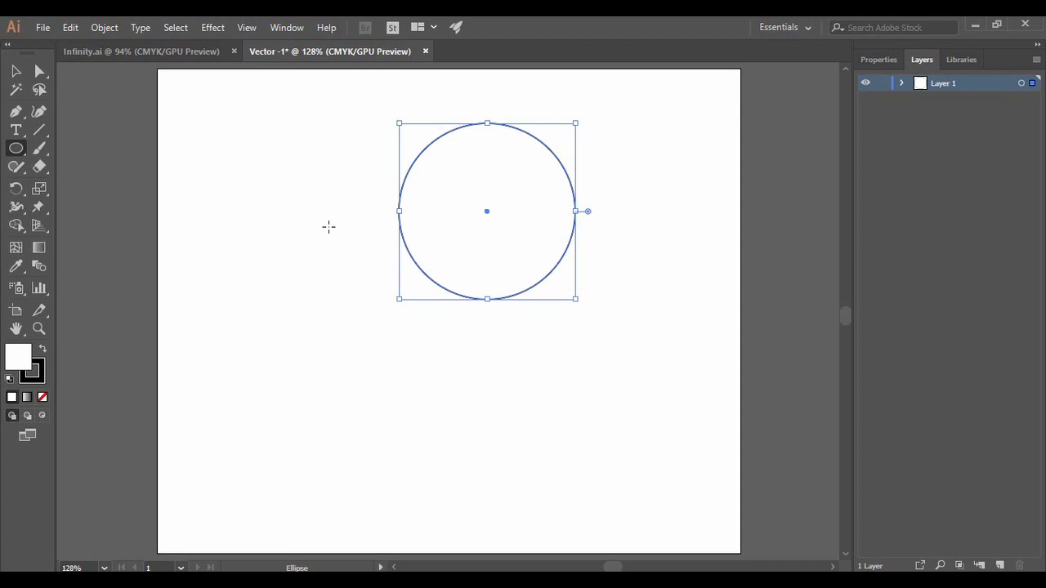
{"action": "left_click", "coordinate": [290, 28]}
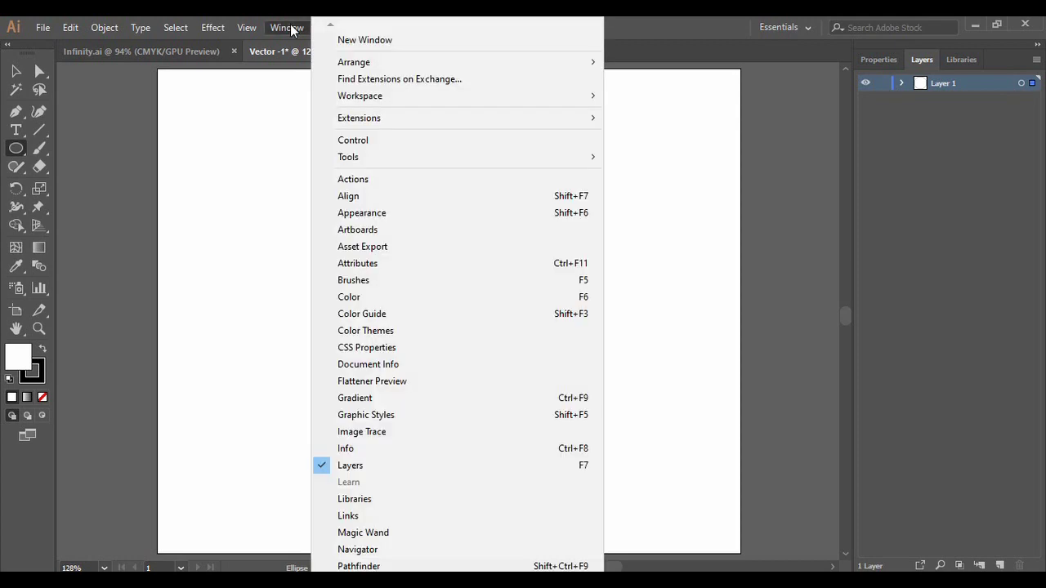
{"action": "left_click", "coordinate": [348, 198]}
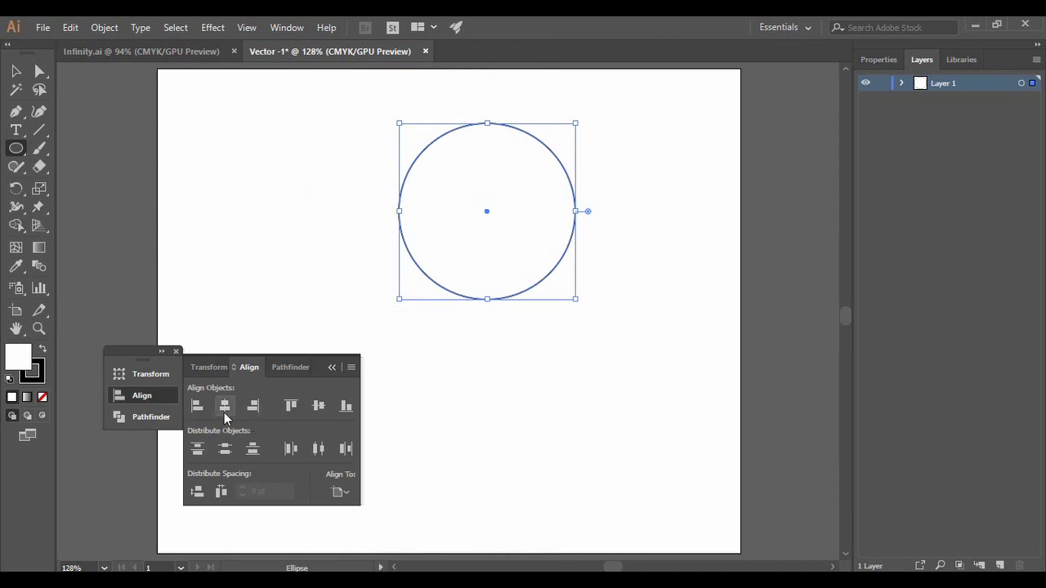
{"action": "left_click", "coordinate": [224, 412]}
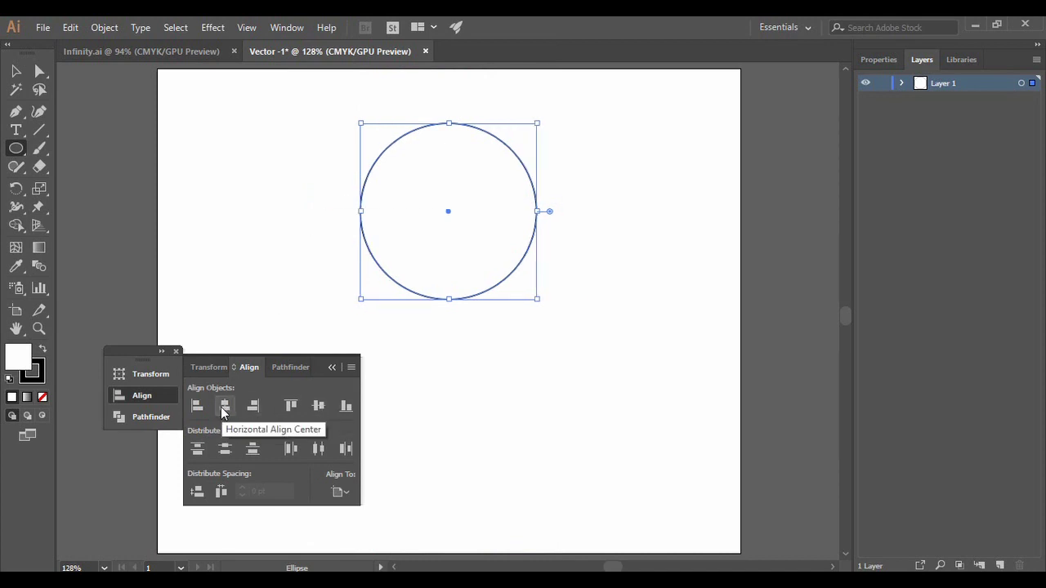
{"action": "key", "text": "v"}
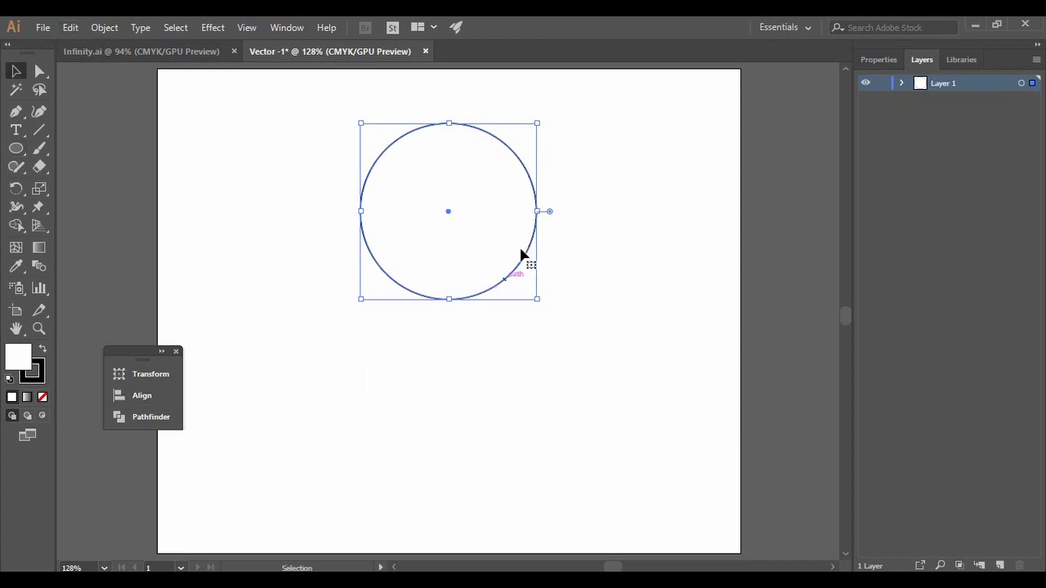
{"action": "left_click", "coordinate": [70, 28]}
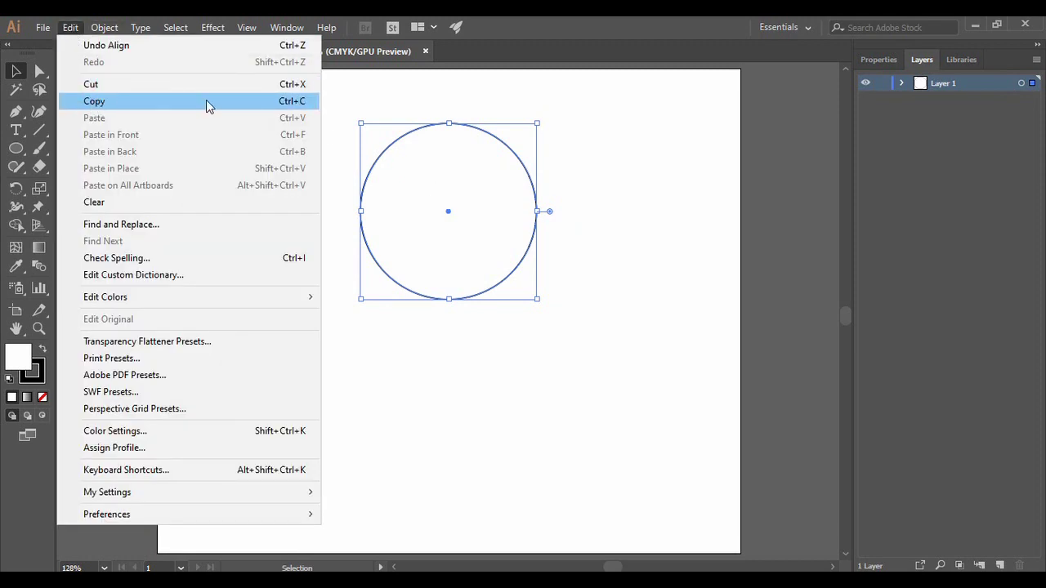
{"action": "left_click", "coordinate": [295, 109]}
{"action": "left_click", "coordinate": [71, 27]}
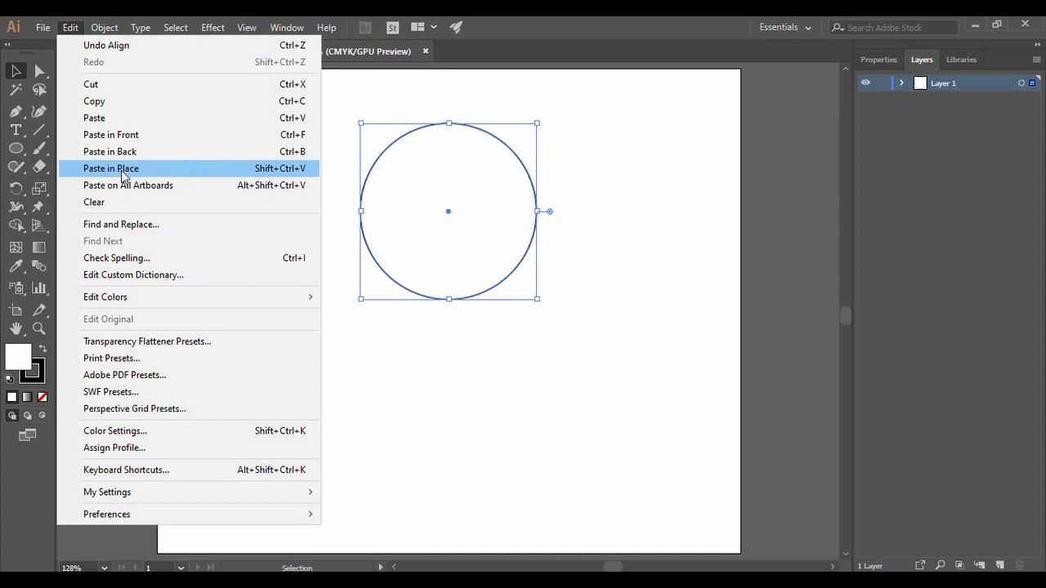
{"action": "left_click", "coordinate": [122, 175]}
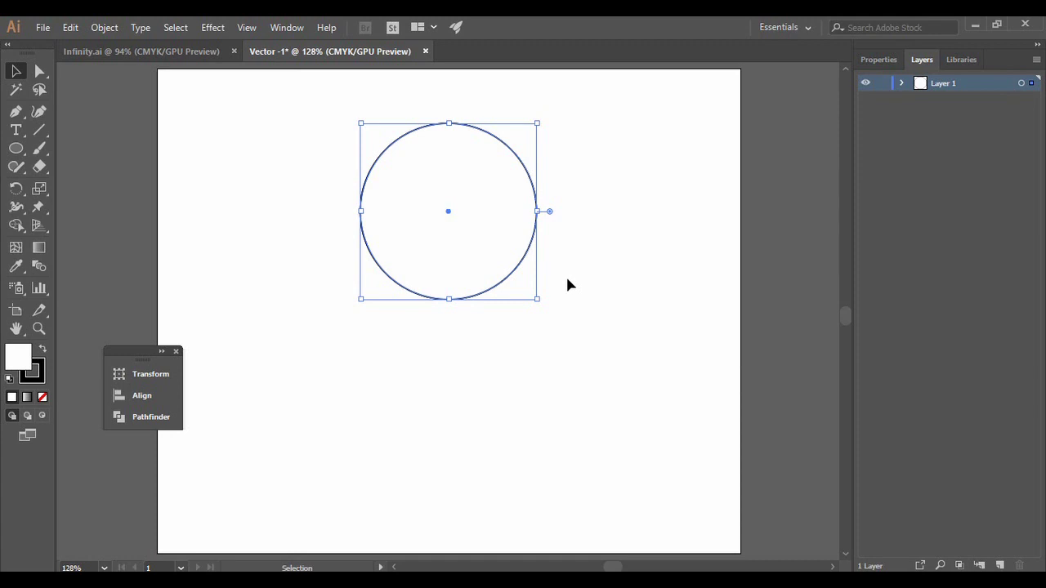
{"action": "key", "text": "ctrl+c"}
{"action": "key", "text": "ctrl+v"}
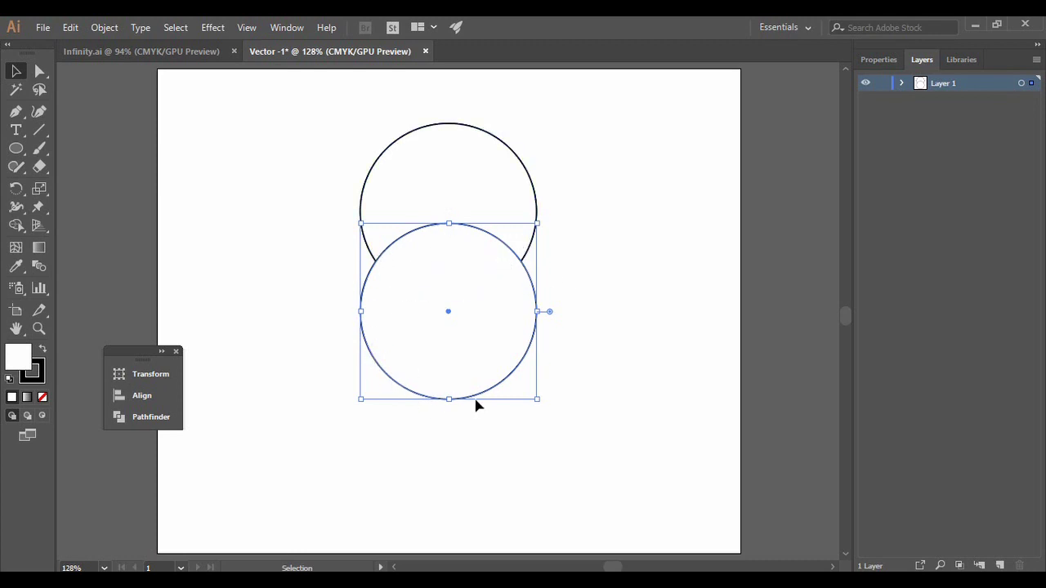
{"action": "key", "text": "Delete"}
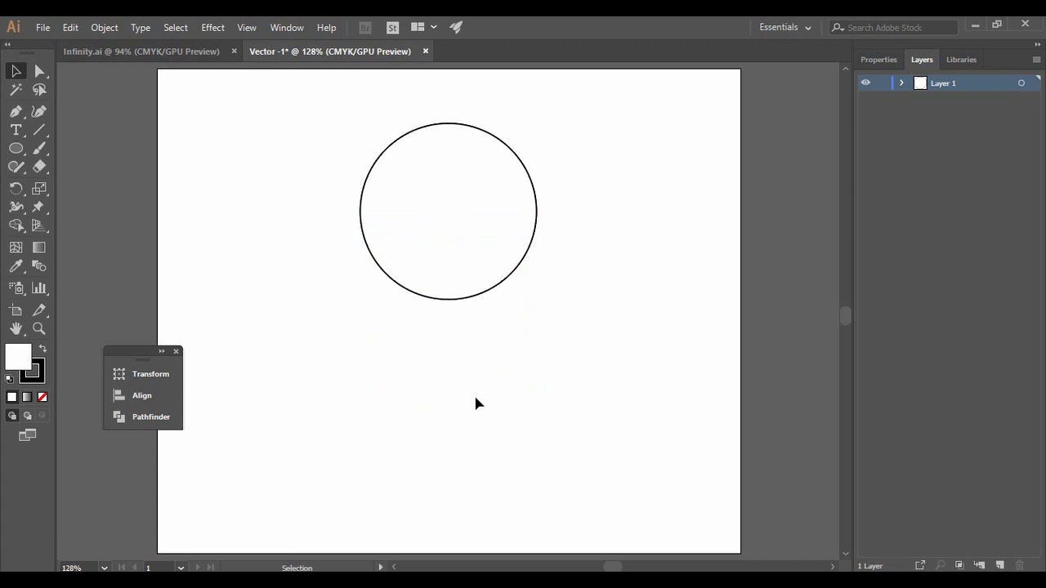
{"action": "left_click_drag", "start_coordinate": [480, 301], "coordinate": [595, 302]}
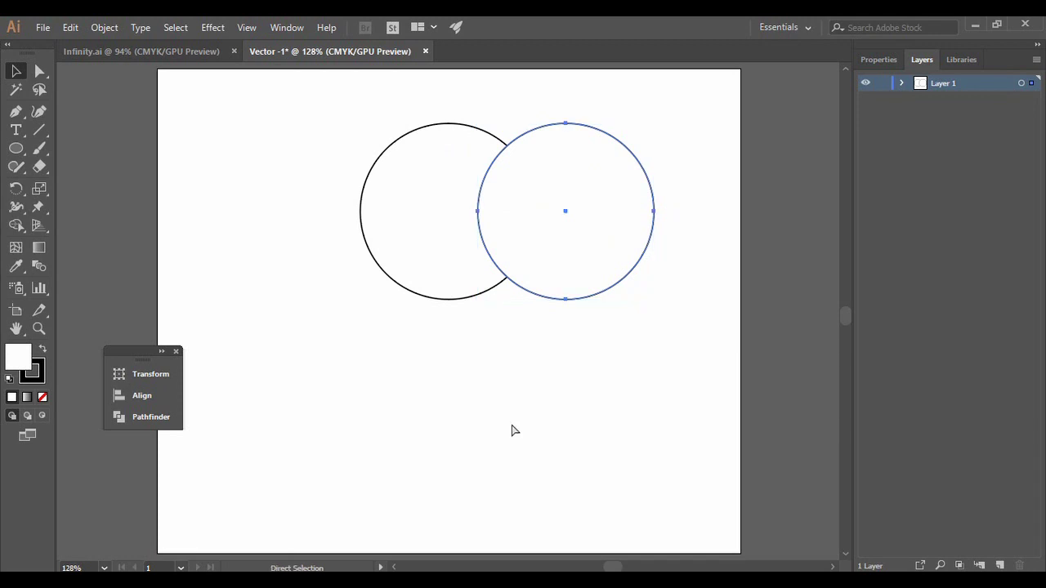
{"action": "key", "text": "ctrl+z"}
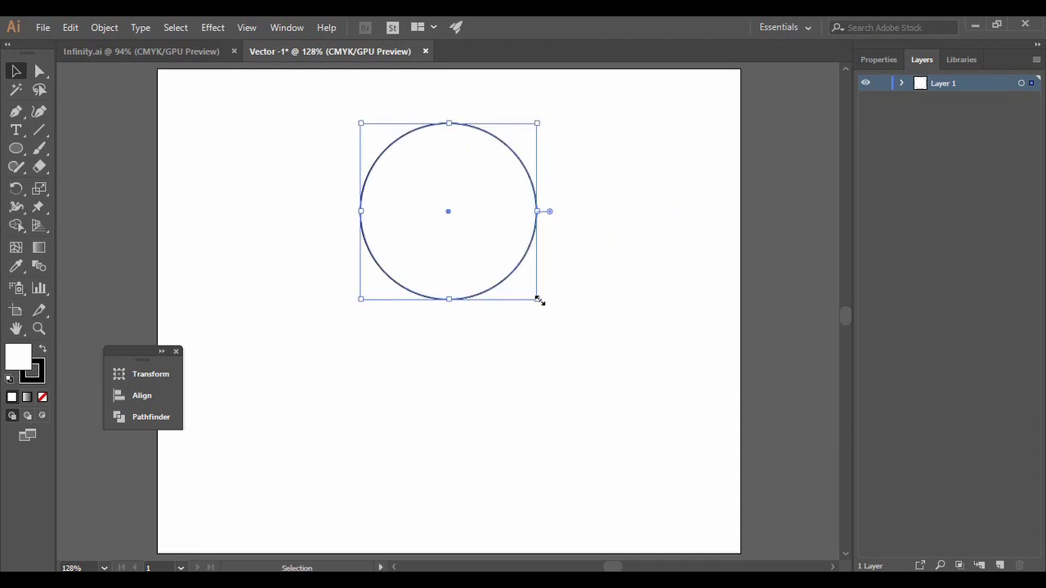
{"action": "left_click_drag", "start_coordinate": [537, 299], "coordinate": [473, 235]}
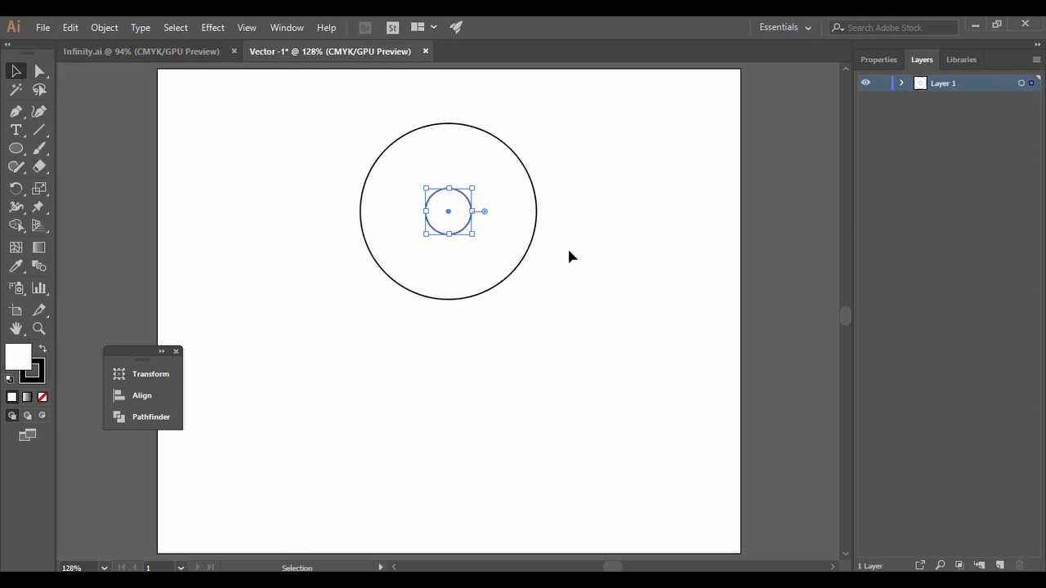
Step: Select the large outer circle for copying
{"action": "left_click", "coordinate": [538, 211]}
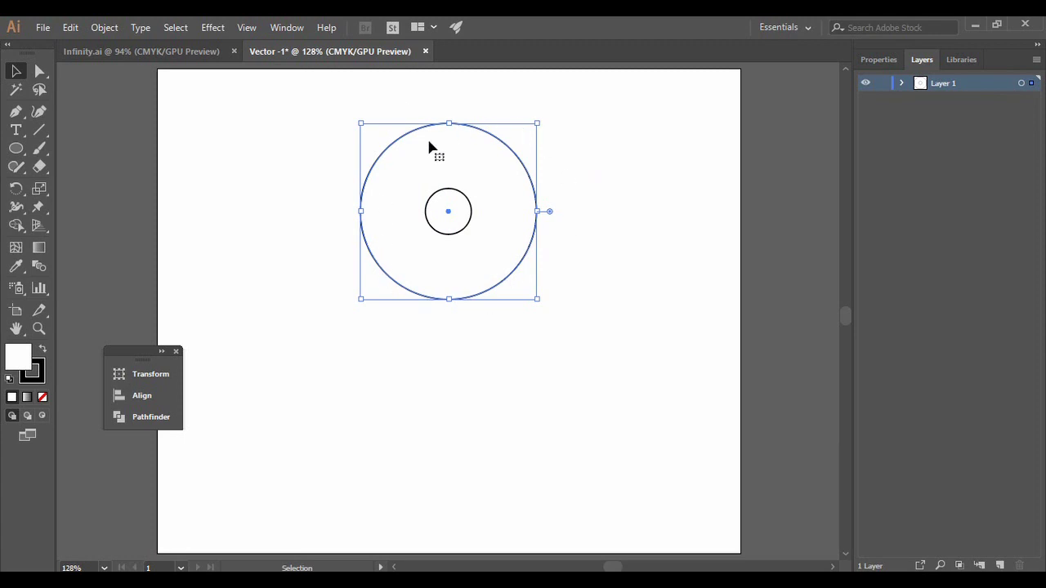
{"action": "left_click", "coordinate": [71, 27]}
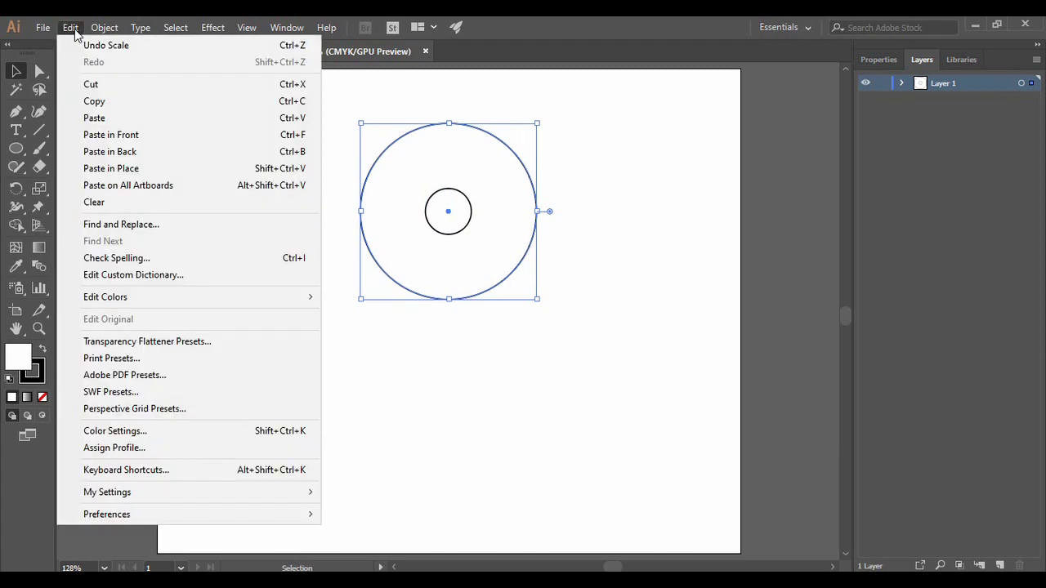
Step: Paste a copy of the large circle in place and send it behind the others
{"action": "left_click", "coordinate": [122, 169]}
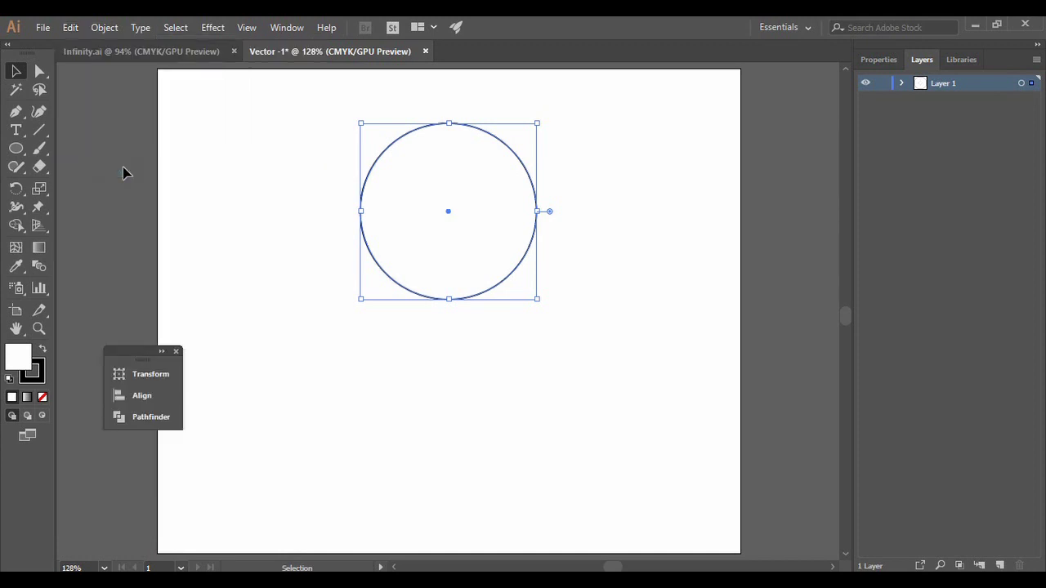
{"action": "right_click", "coordinate": [480, 183]}
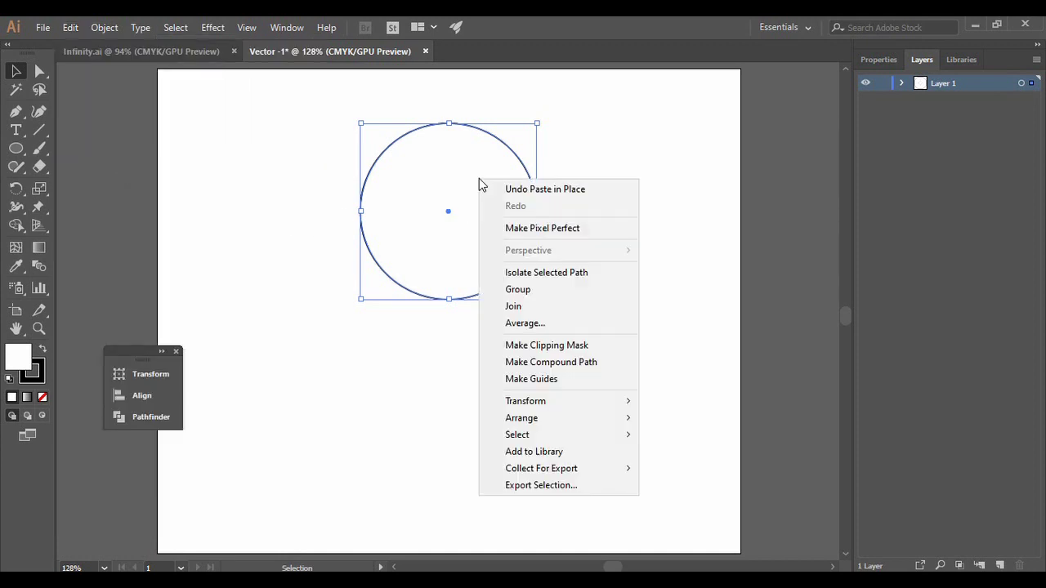
{"action": "mouse_move", "coordinate": [538, 420]}
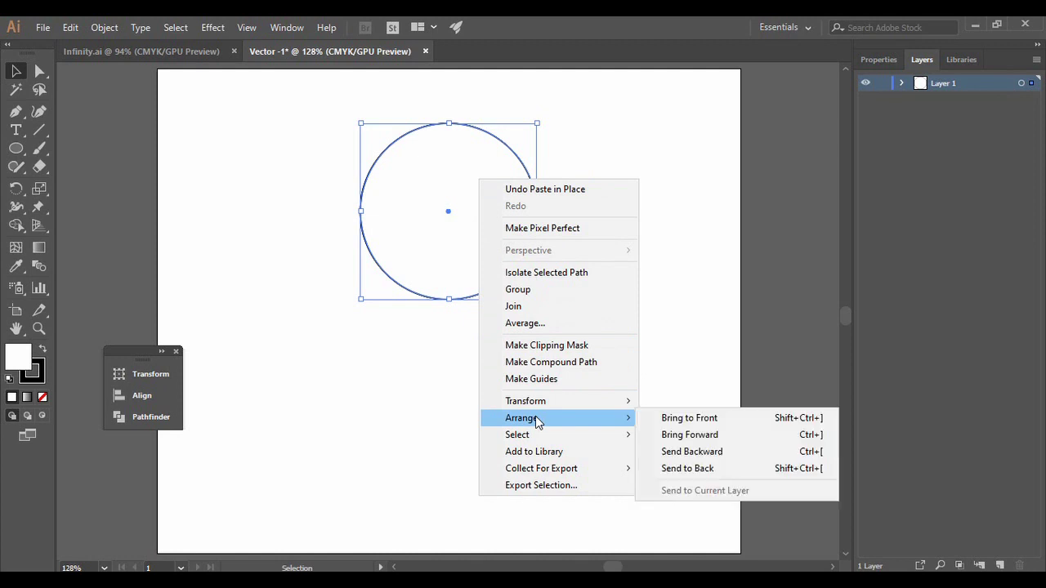
{"action": "left_click", "coordinate": [678, 478]}
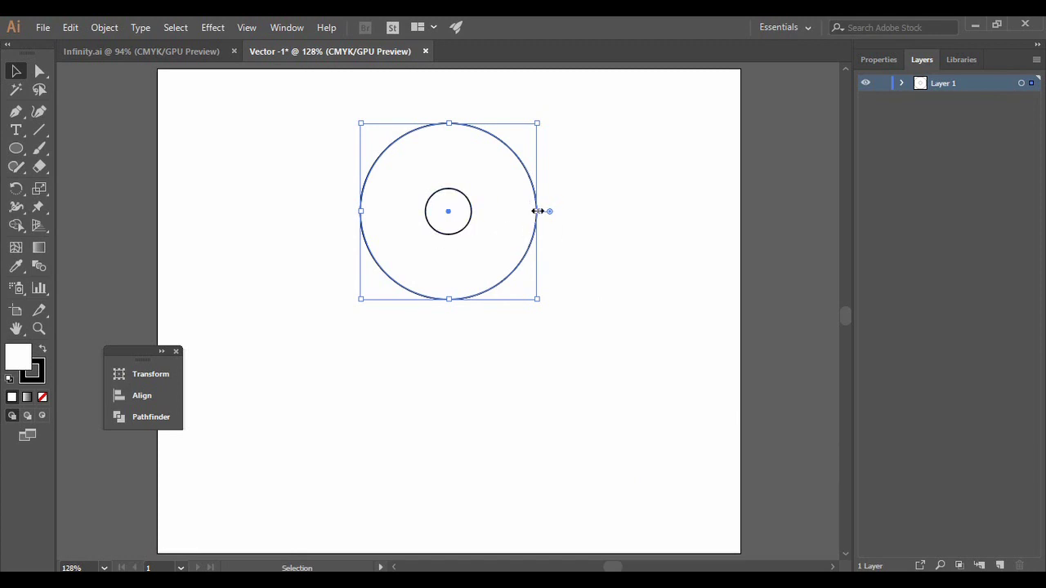
Step: Shrink the large-circle copy into a medium circle touching the big circle's left edge
{"action": "left_click_drag", "start_coordinate": [539, 124], "coordinate": [539, 123]}
{"action": "left_click_drag", "start_coordinate": [539, 123], "coordinate": [499, 145]}
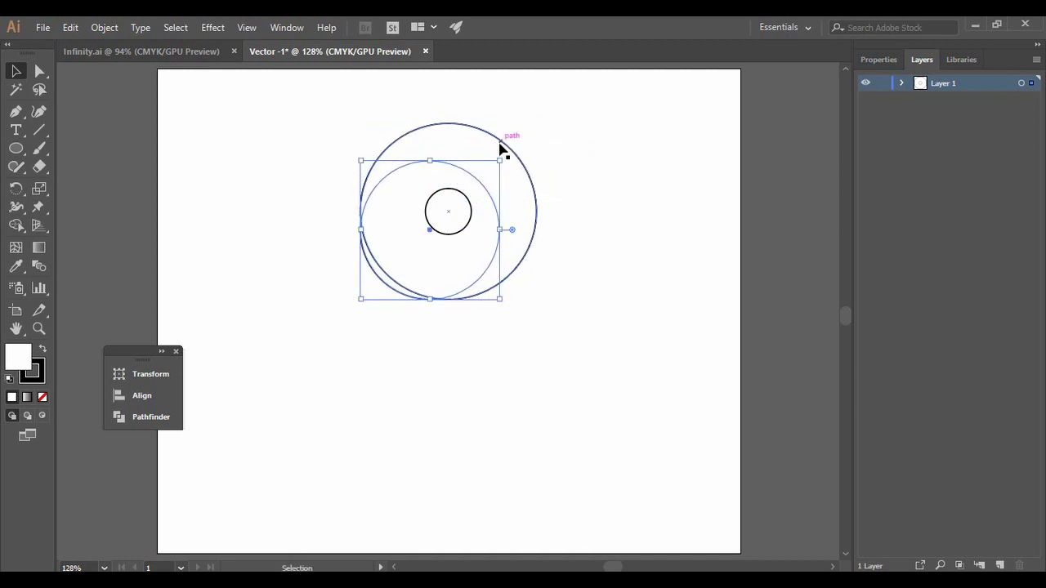
{"action": "key", "text": "ctrl+z"}
{"action": "mouse_move", "coordinate": [426, 260]}
{"action": "left_mouse_down"}
{"action": "mouse_move", "coordinate": [426, 237]}
{"action": "mouse_move", "coordinate": [427, 260]}
{"action": "left_mouse_up"}
{"action": "key", "text": "ctrl+shift+z"}
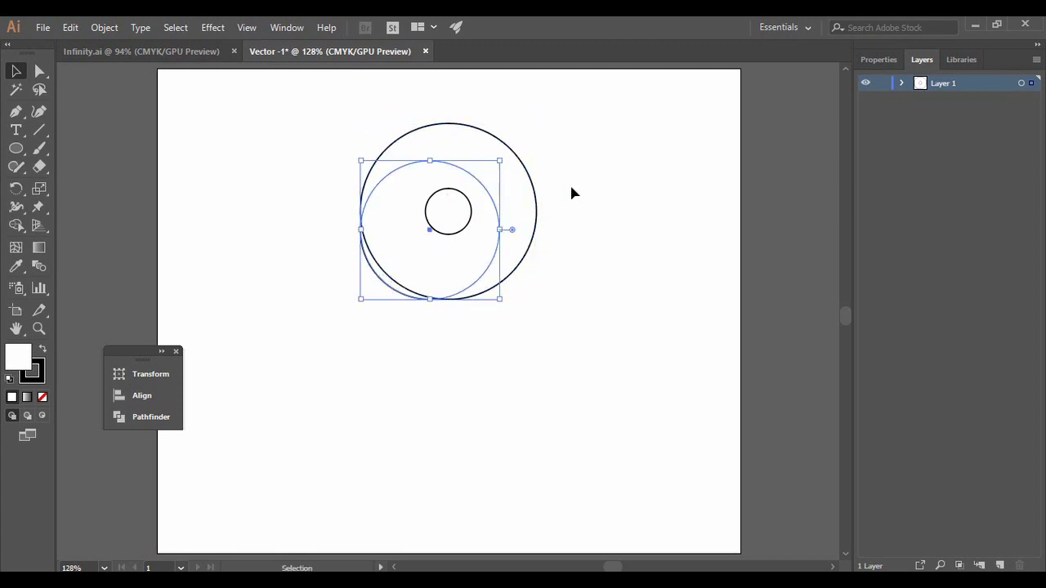
{"action": "key", "text": "ctrl+z"}
{"action": "mouse_move", "coordinate": [477, 269]}
{"action": "left_mouse_down"}
{"action": "mouse_move", "coordinate": [475, 253]}
{"action": "mouse_move", "coordinate": [479, 263]}
{"action": "left_mouse_up"}
{"action": "key", "text": "ctrl+z"}
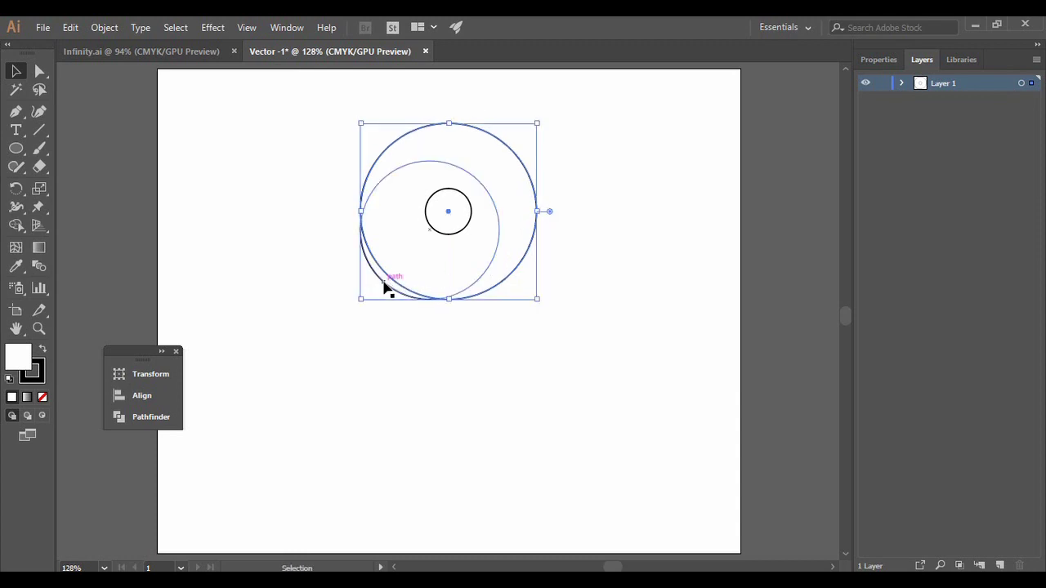
{"action": "key", "text": "ctrl+shift+z"}
{"action": "key", "text": "ctrl+shift+a"}
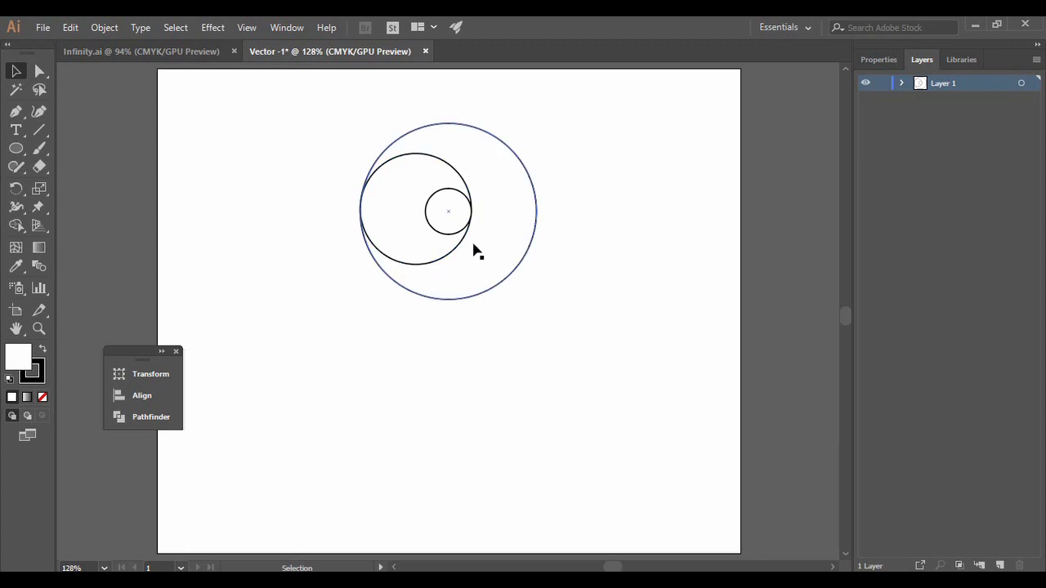
Step: Duplicate the medium circle and move the copy up to touch the big circle's top
{"action": "left_click", "coordinate": [461, 183]}
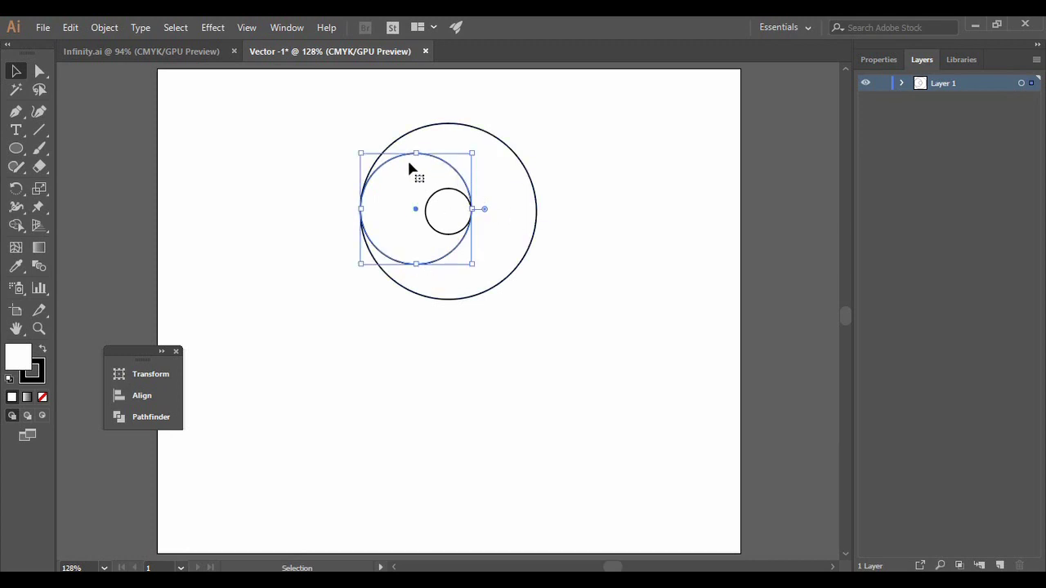
{"action": "left_click", "coordinate": [591, 169]}
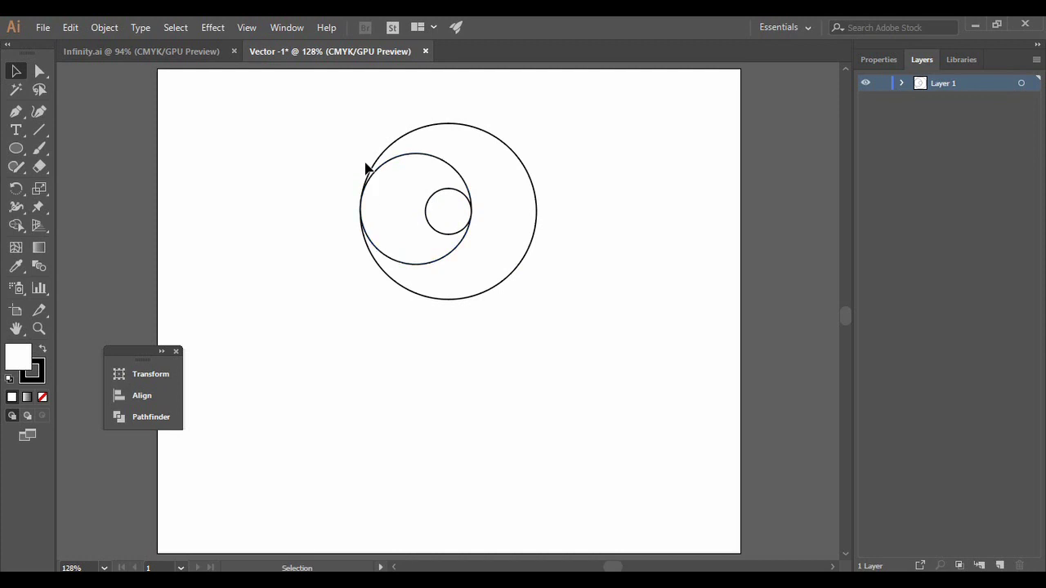
{"action": "left_click", "coordinate": [416, 157]}
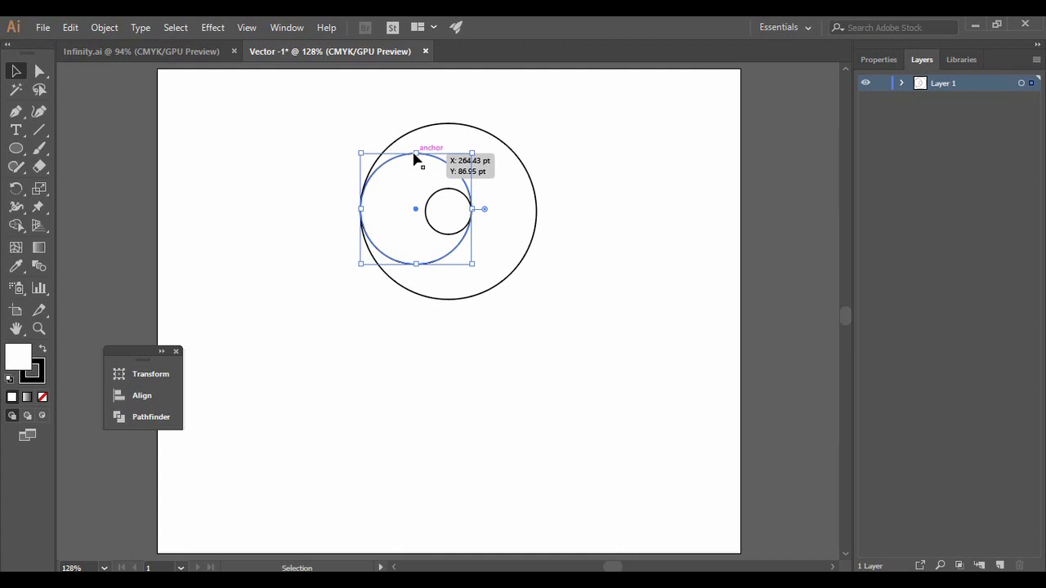
{"action": "key", "text": "ctrl+shift+bracketright"}
{"action": "left_click_drag", "start_coordinate": [410, 206], "coordinate": [440, 173]}
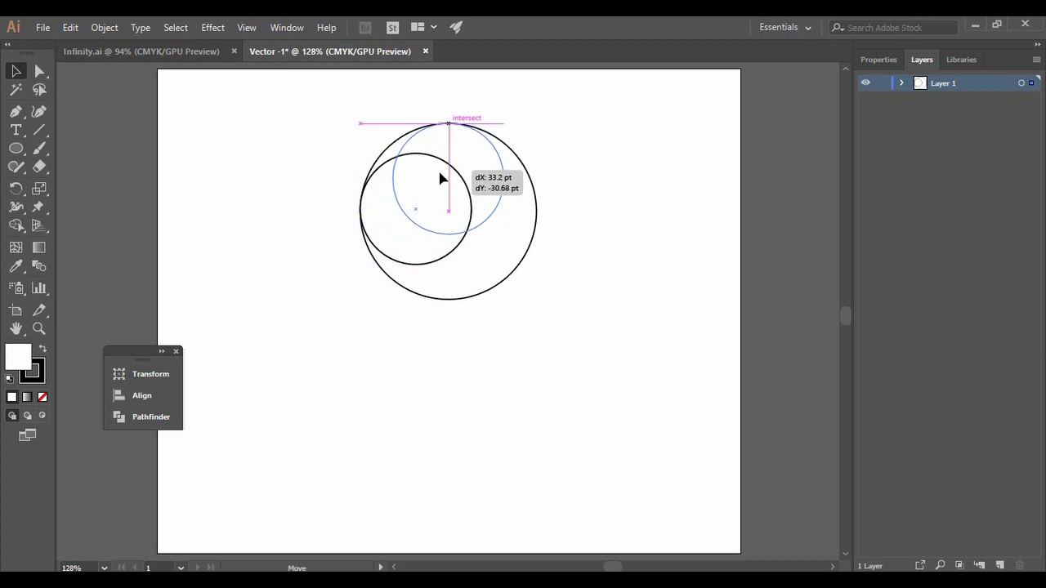
{"action": "left_click_drag", "start_coordinate": [440, 178], "coordinate": [441, 178]}
{"action": "key", "text": "ctrl+z"}
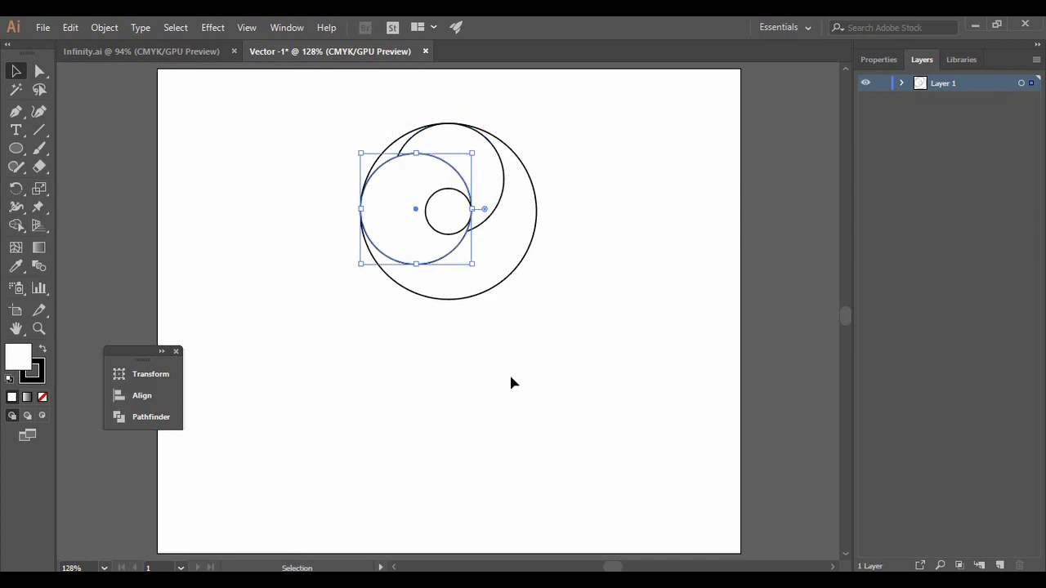
Step: Set the fill of all the circles to None
{"action": "scroll", "coordinate": [409, 196], "scroll_direction": "up", "scroll_amount": 2}
{"action": "left_click_drag", "start_coordinate": [468, 231], "coordinate": [310, 167]}
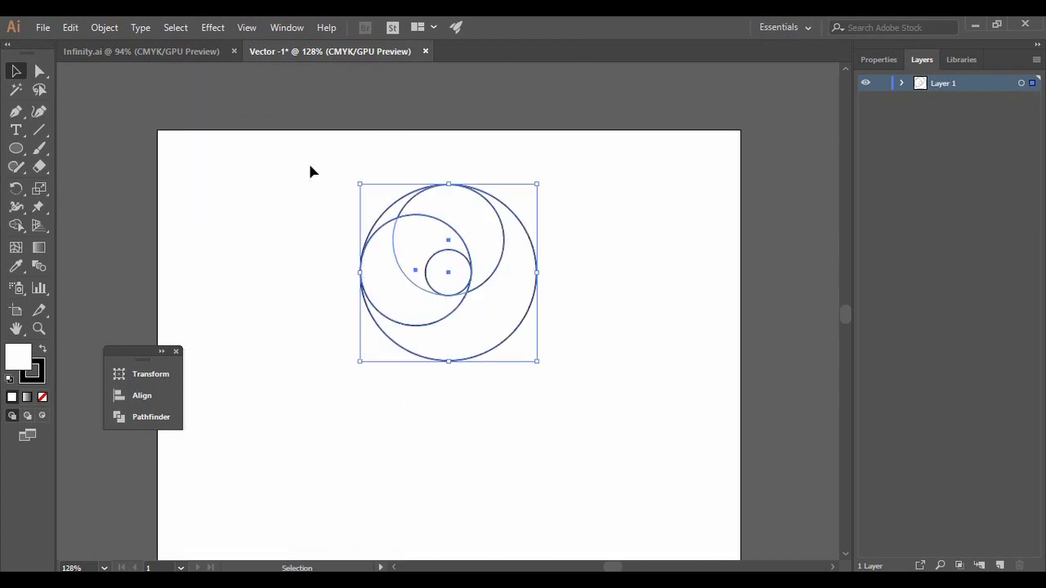
{"action": "left_click", "coordinate": [43, 400]}
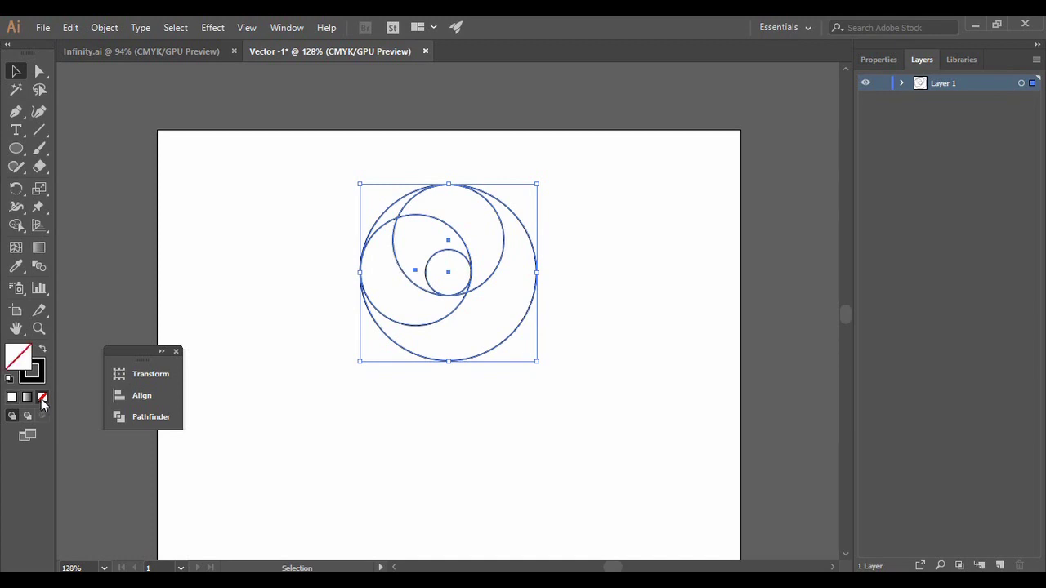
{"action": "left_click", "coordinate": [345, 425]}
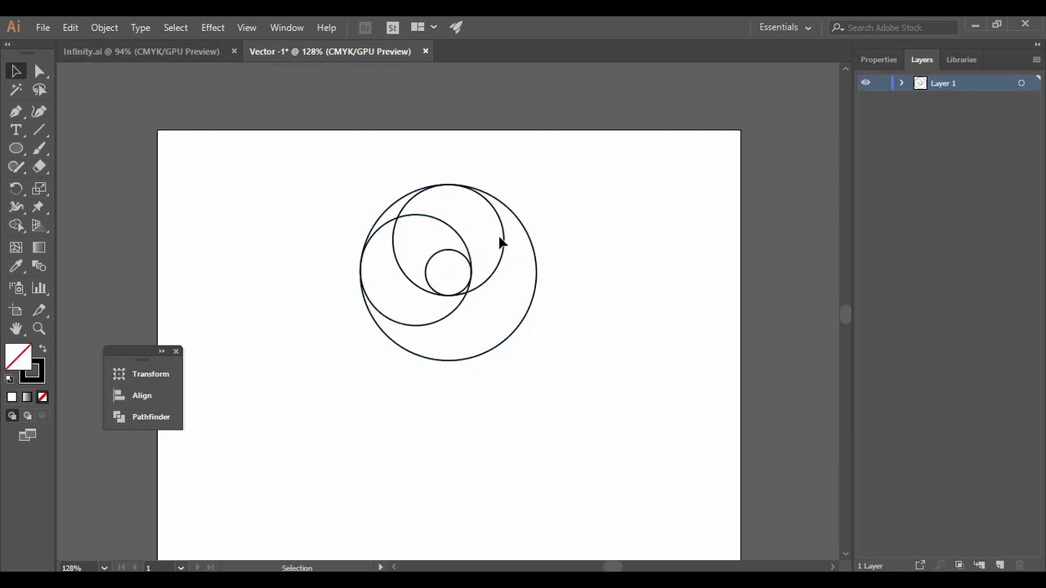
Step: Copy the top medium circle down and right so it touches the big circle's right edge
{"action": "left_click", "coordinate": [502, 242]}
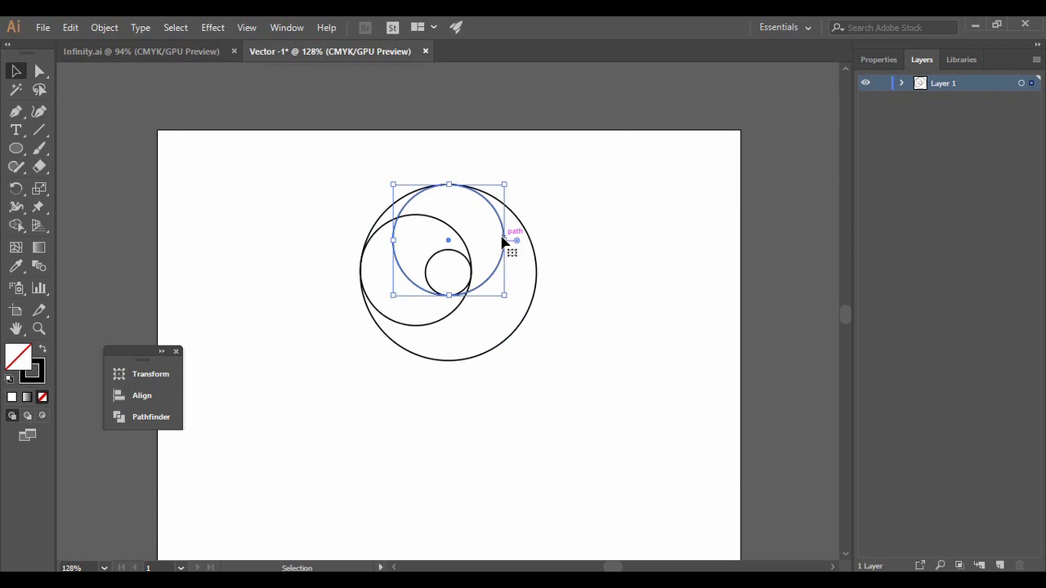
{"action": "key", "text": "a"}
{"action": "key", "text": "v"}
{"action": "key", "text": "ctrl"}
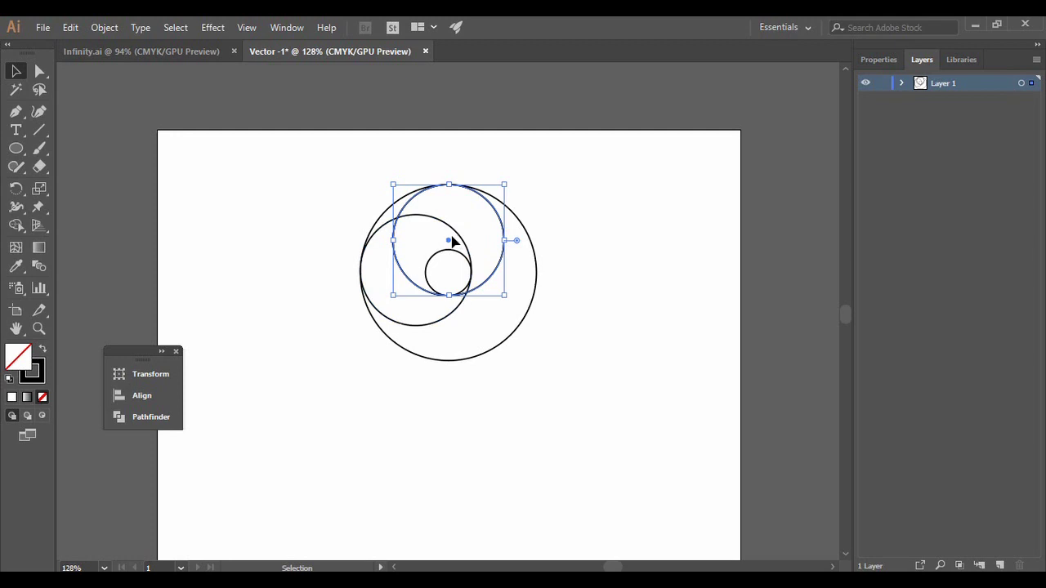
{"action": "left_click_drag", "start_coordinate": [450, 241], "coordinate": [484, 277]}
{"action": "left_click", "coordinate": [578, 335]}
Step: Switch the artwork to Outline view
{"action": "scroll", "coordinate": [848, 317], "scroll_direction": "down", "scroll_amount": 3}
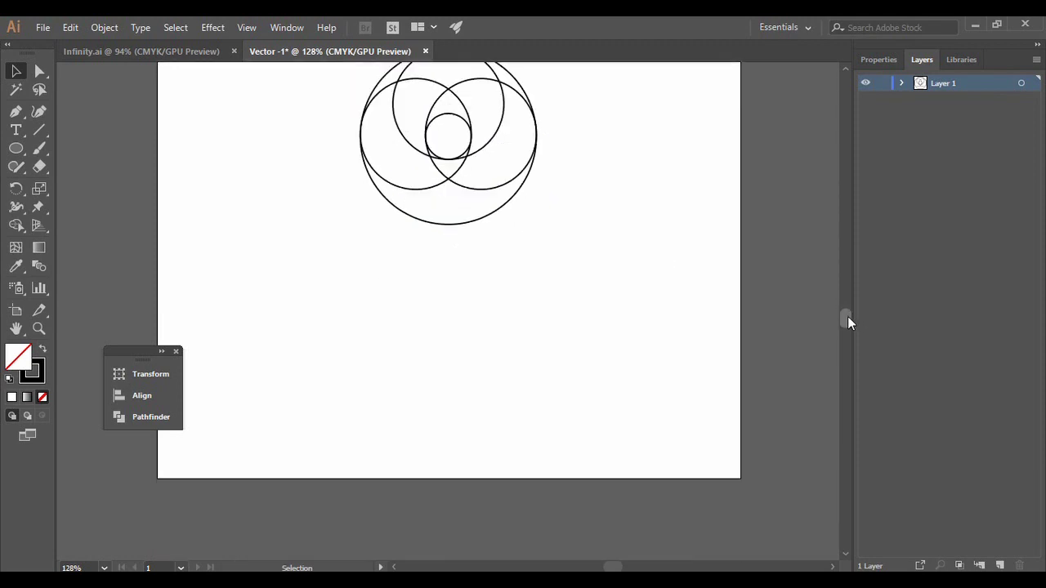
{"action": "scroll", "coordinate": [848, 316], "scroll_direction": "up", "scroll_amount": 1}
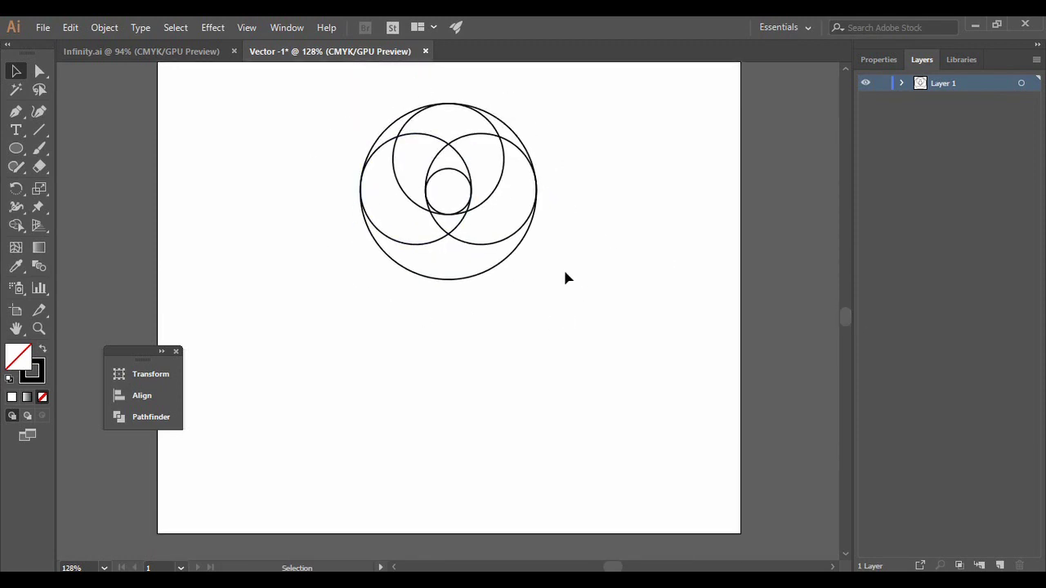
{"action": "key", "text": "a"}
{"action": "key", "text": "ctrl+y"}
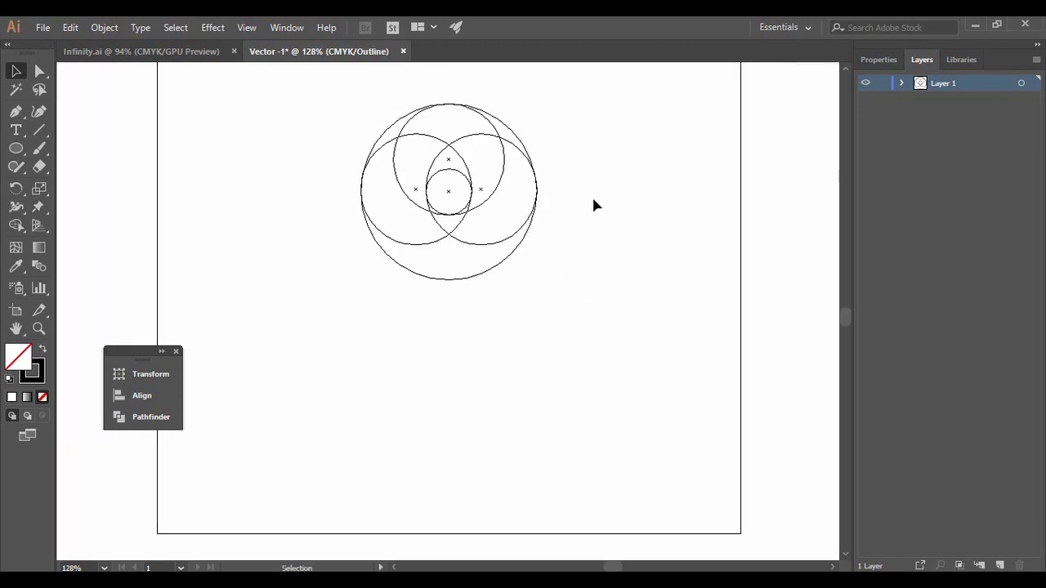
Step: Zoom to 200%, then 600%, and pan to where the circles meet
{"action": "left_click", "coordinate": [104, 568]}
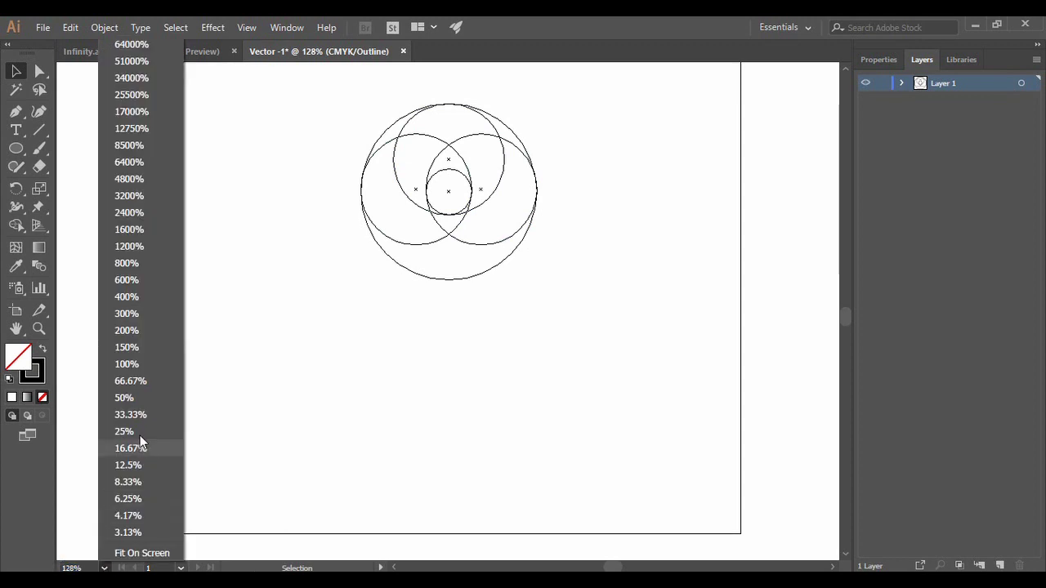
{"action": "left_click", "coordinate": [131, 331]}
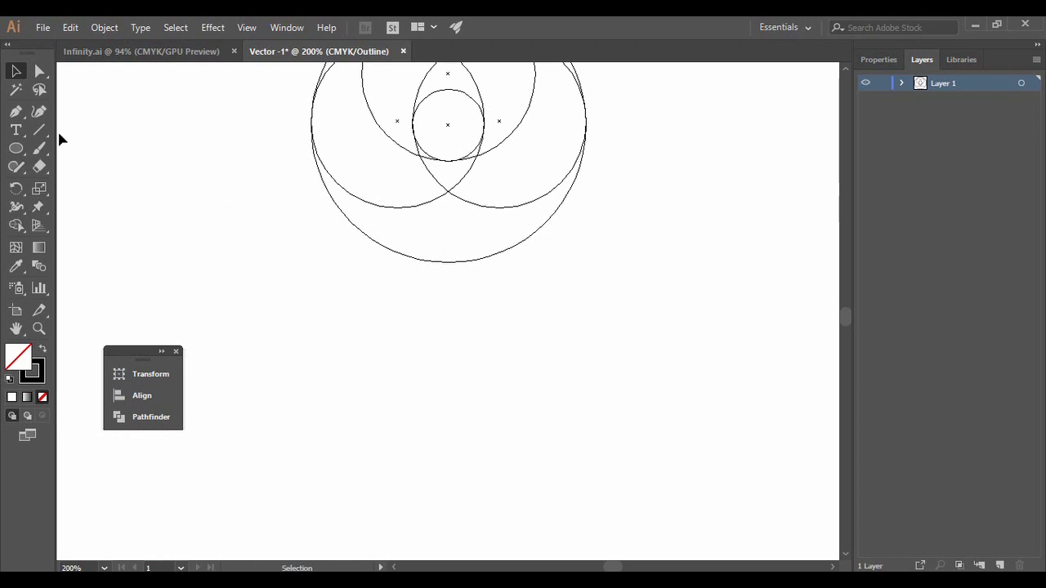
{"action": "left_click", "coordinate": [16, 329]}
{"action": "left_click_drag", "start_coordinate": [276, 144], "coordinate": [258, 291]}
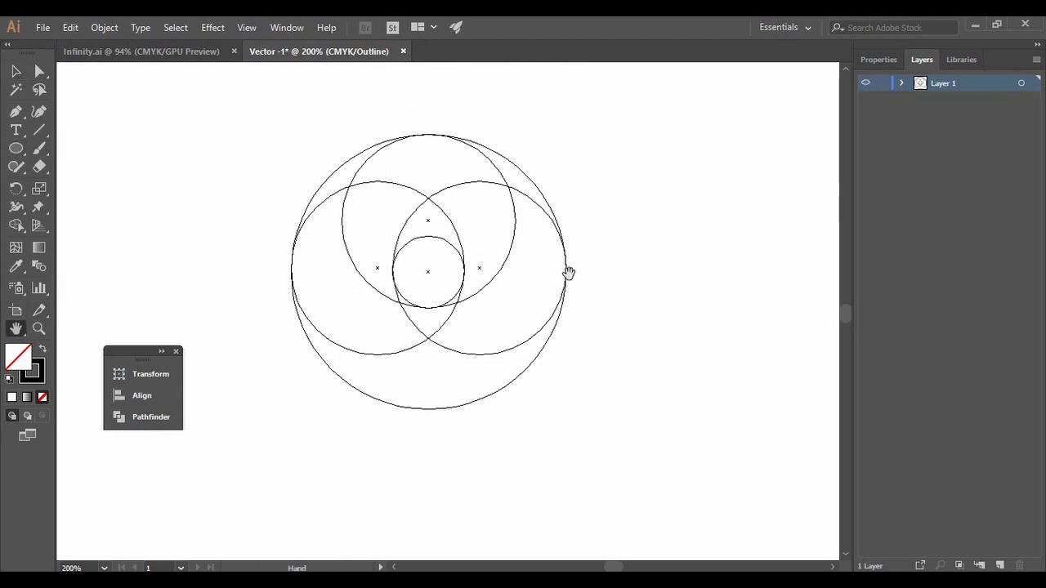
{"action": "key", "text": "ctrl+plus"}
{"action": "key", "text": "ctrl+plus"}
{"action": "key", "text": "ctrl+plus"}
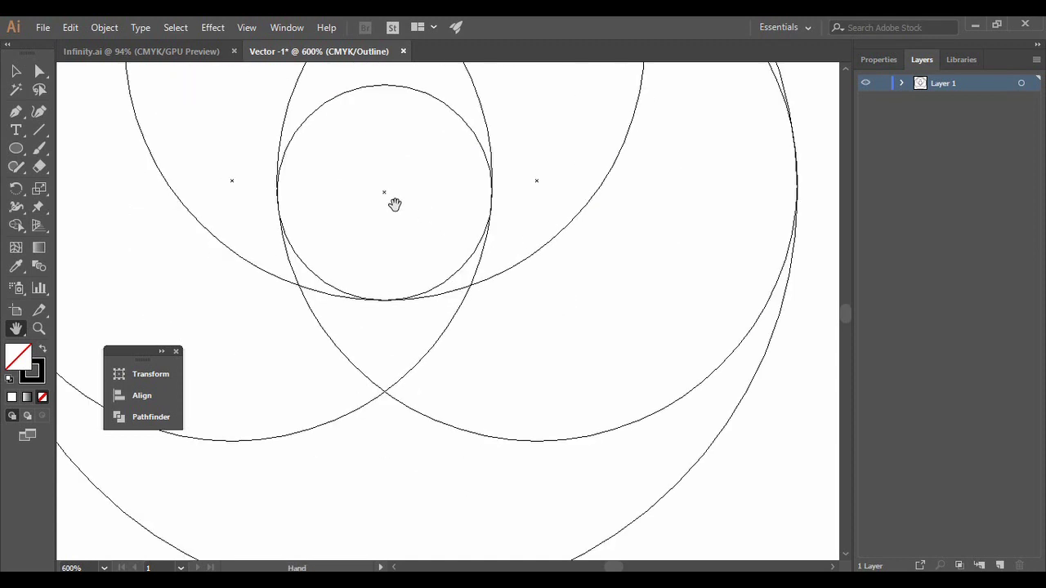
{"action": "left_click_drag", "start_coordinate": [395, 203], "coordinate": [564, 222]}
{"action": "left_click_drag", "start_coordinate": [339, 189], "coordinate": [330, 282]}
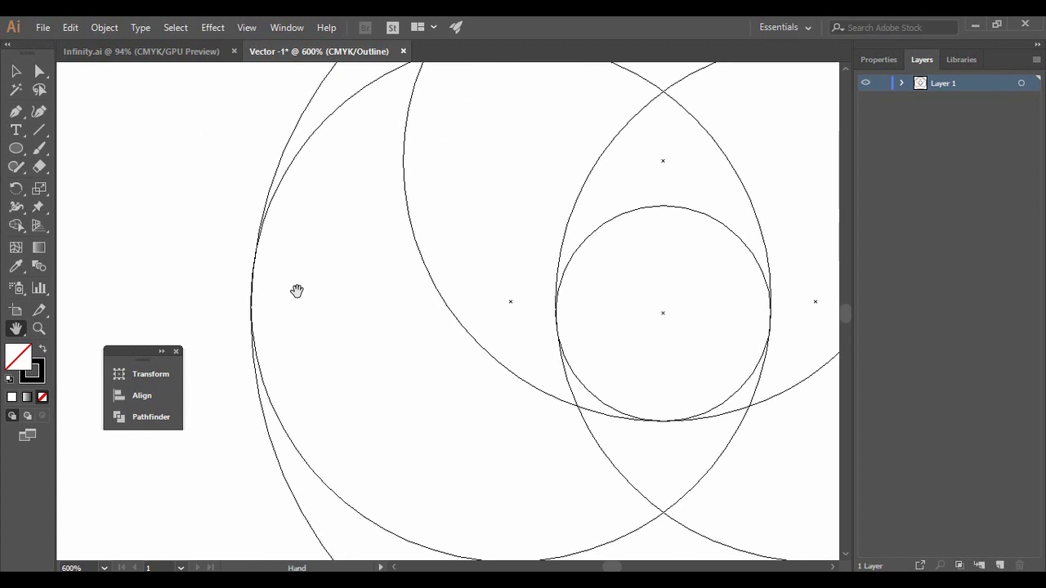
Step: Inspect a tangent point at 1600%, then return to the full artboard in Preview view
{"action": "key", "text": "ctrl+plus"}
{"action": "key", "text": "ctrl+plus"}
{"action": "key", "text": "ctrl+plus"}
{"action": "left_click_drag", "start_coordinate": [297, 289], "coordinate": [541, 211]}
{"action": "left_click_drag", "start_coordinate": [684, 379], "coordinate": [768, 238]}
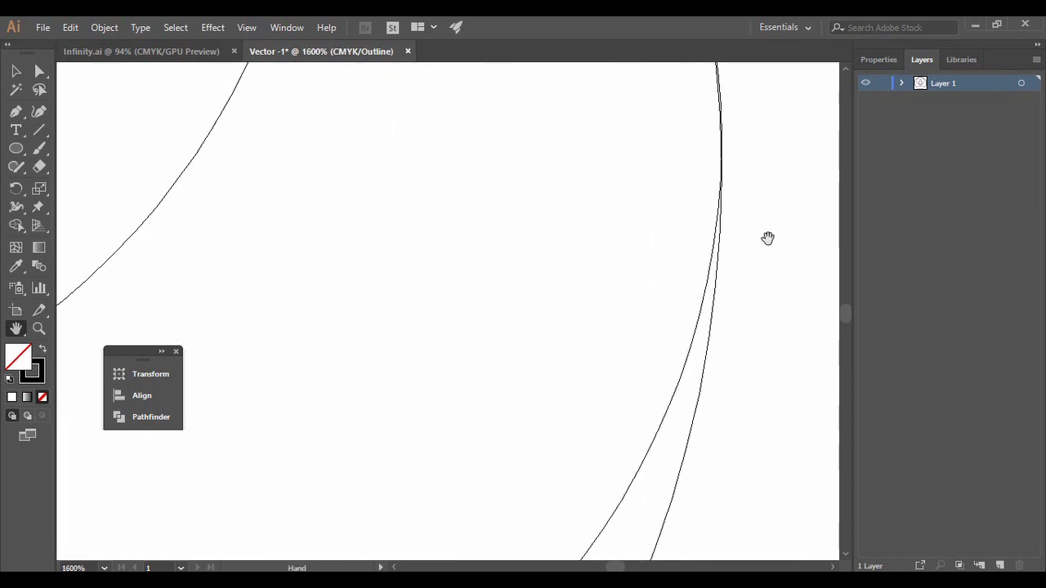
{"action": "key", "text": "ctrl+0"}
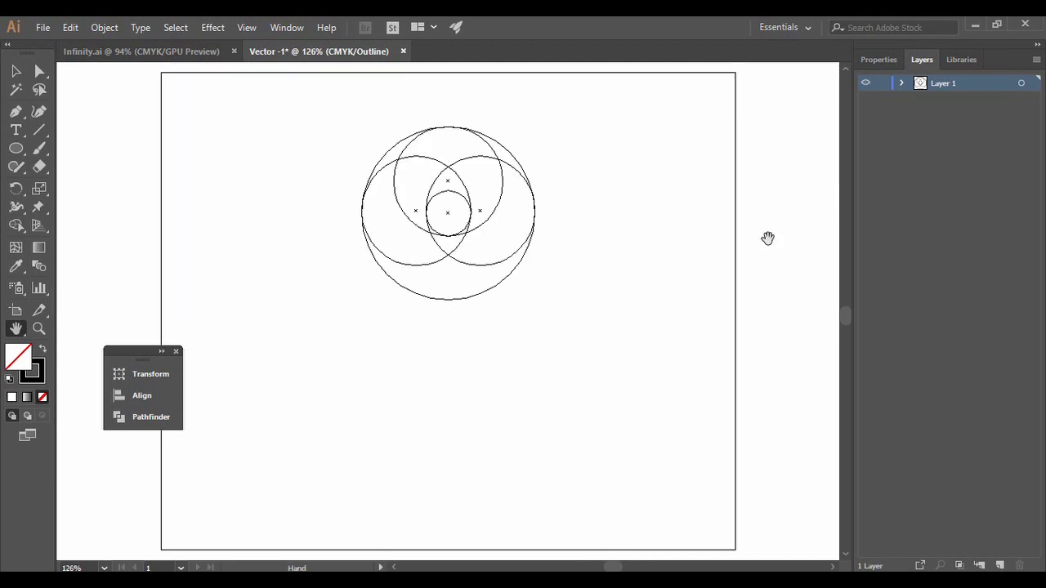
{"action": "key", "text": "ctrl+y"}
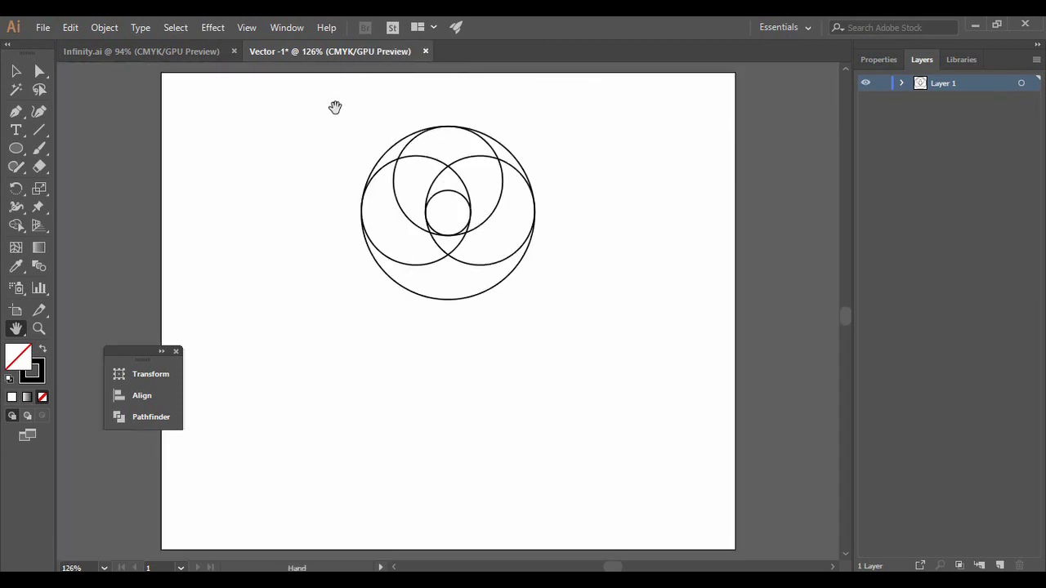
{"action": "left_click", "coordinate": [16, 72]}
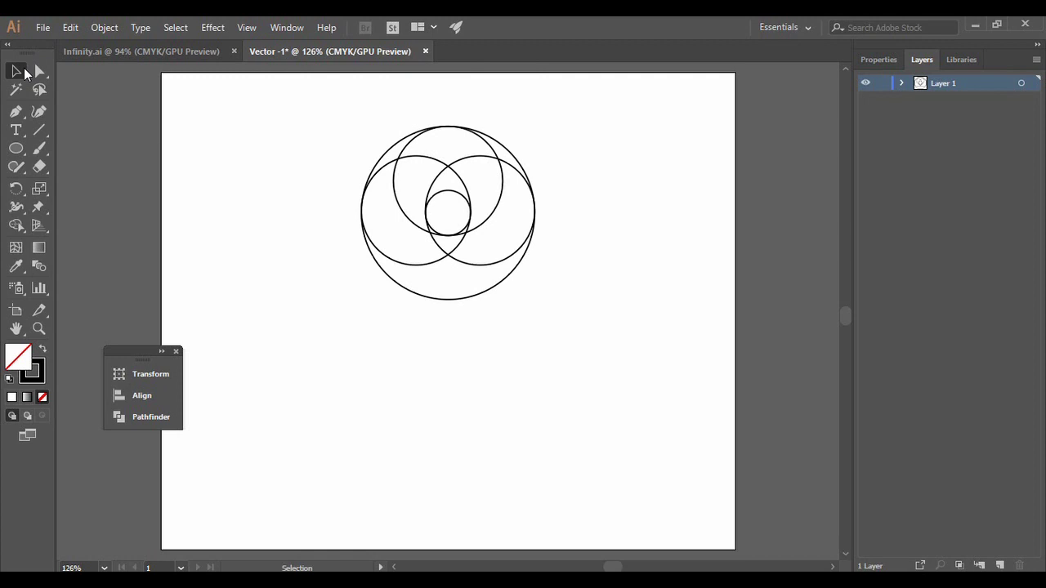
Step: Group the five circles together
{"action": "left_click_drag", "start_coordinate": [307, 112], "coordinate": [434, 232]}
{"action": "right_click", "coordinate": [454, 204]}
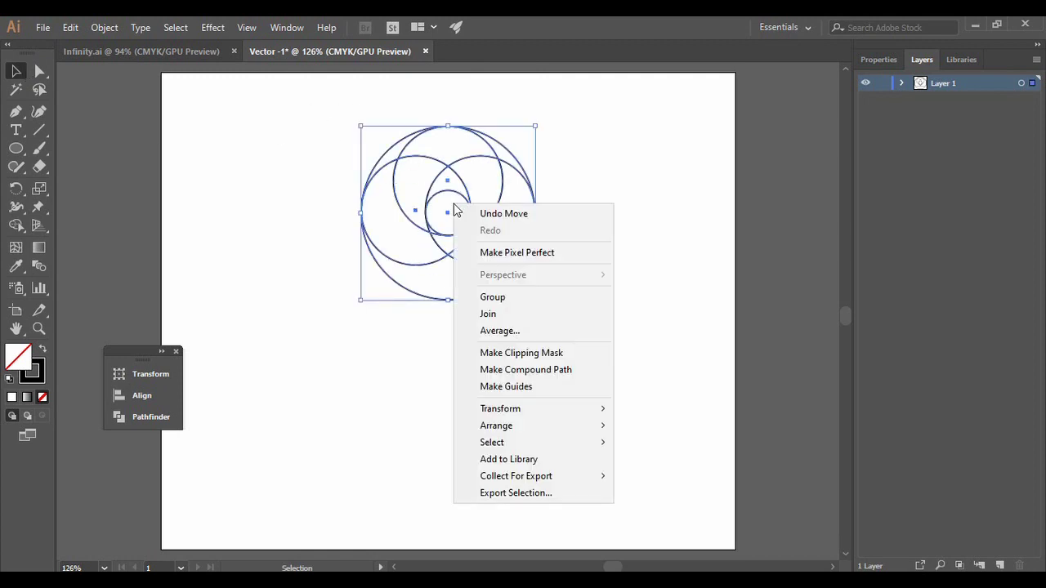
{"action": "left_click", "coordinate": [514, 298]}
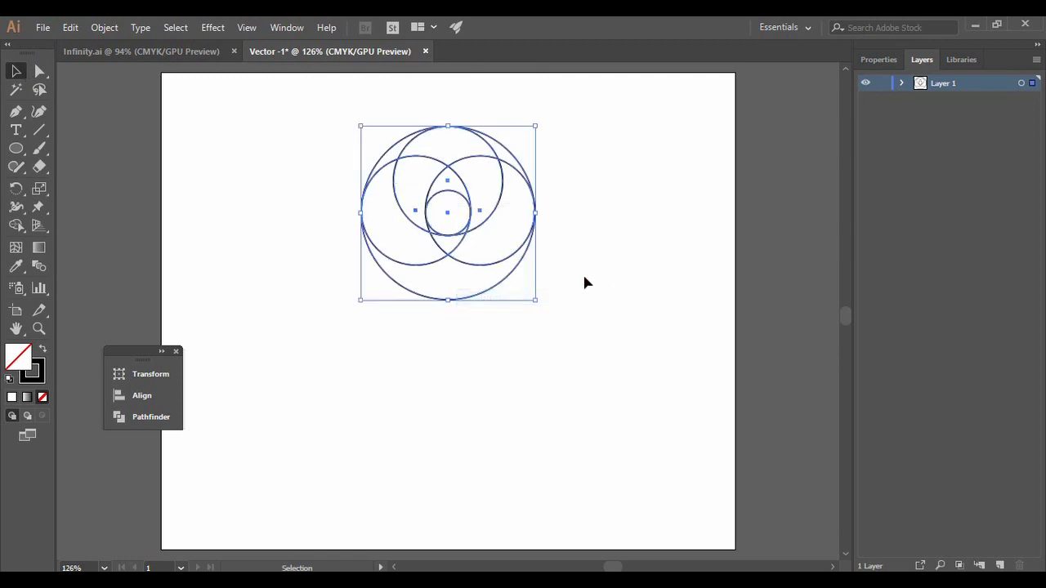
{"action": "left_click", "coordinate": [593, 272]}
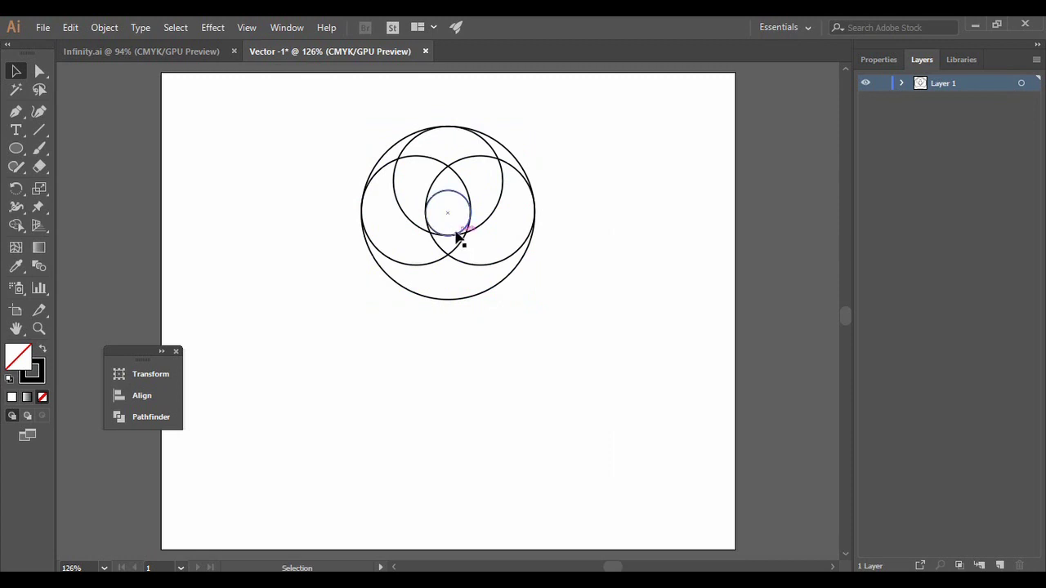
Step: Duplicate the circle group directly below the original, overlapping it
{"action": "left_click", "coordinate": [468, 167]}
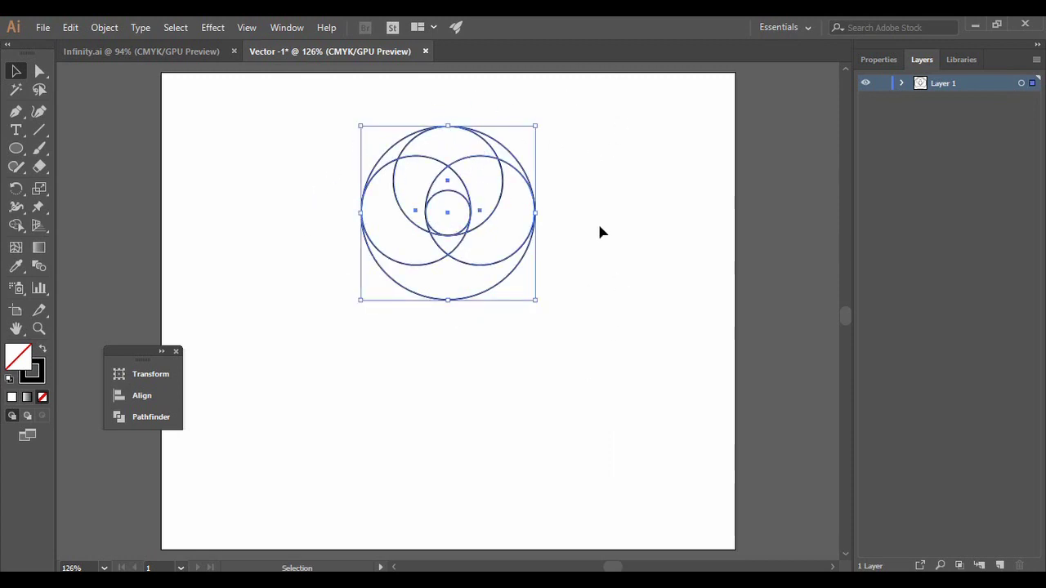
{"action": "key", "text": "a"}
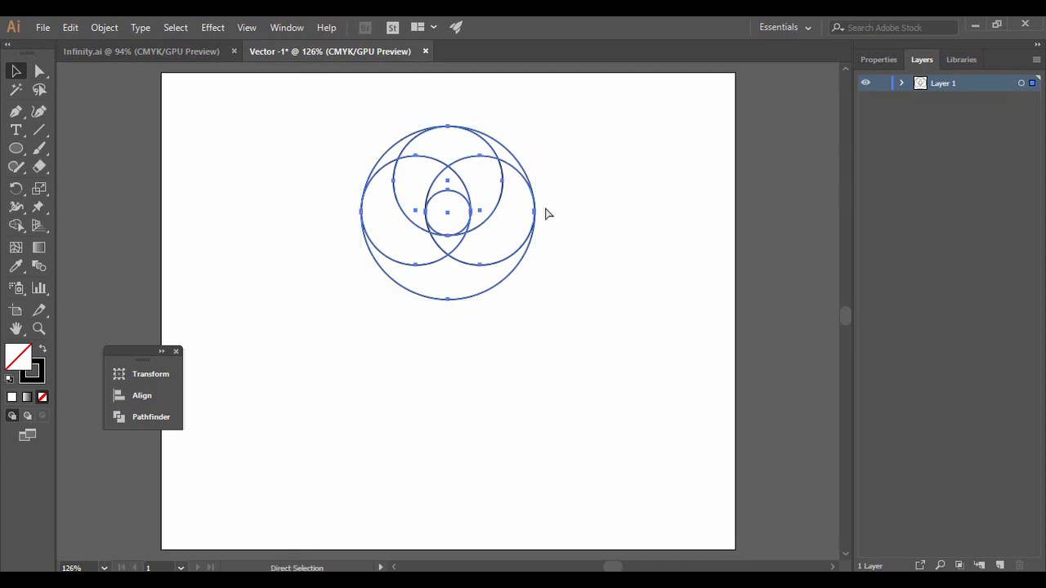
{"action": "key", "text": "v"}
{"action": "key", "text": "ctrl"}
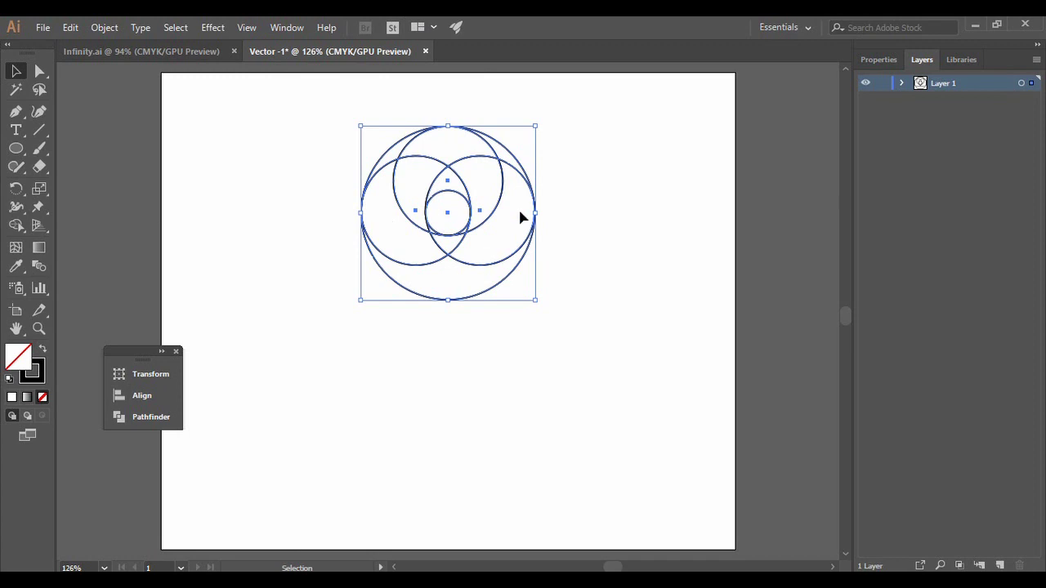
{"action": "left_click_drag", "start_coordinate": [443, 219], "coordinate": [455, 326]}
{"action": "key", "text": "ctrl+shift+a"}
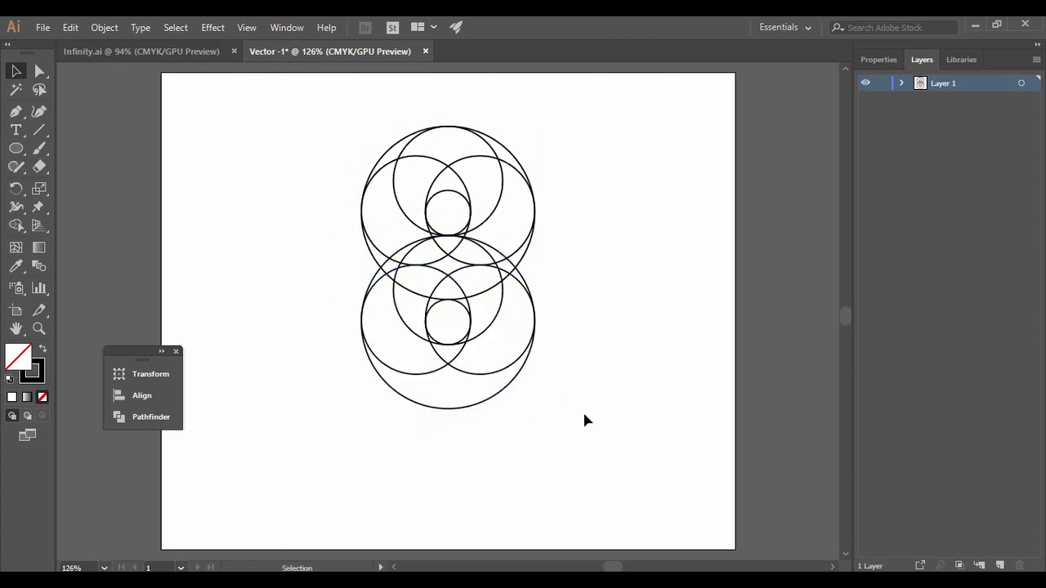
Step: Ungroup the lower copy and select all the circles in both sets
{"action": "left_click_drag", "start_coordinate": [587, 448], "coordinate": [507, 359]}
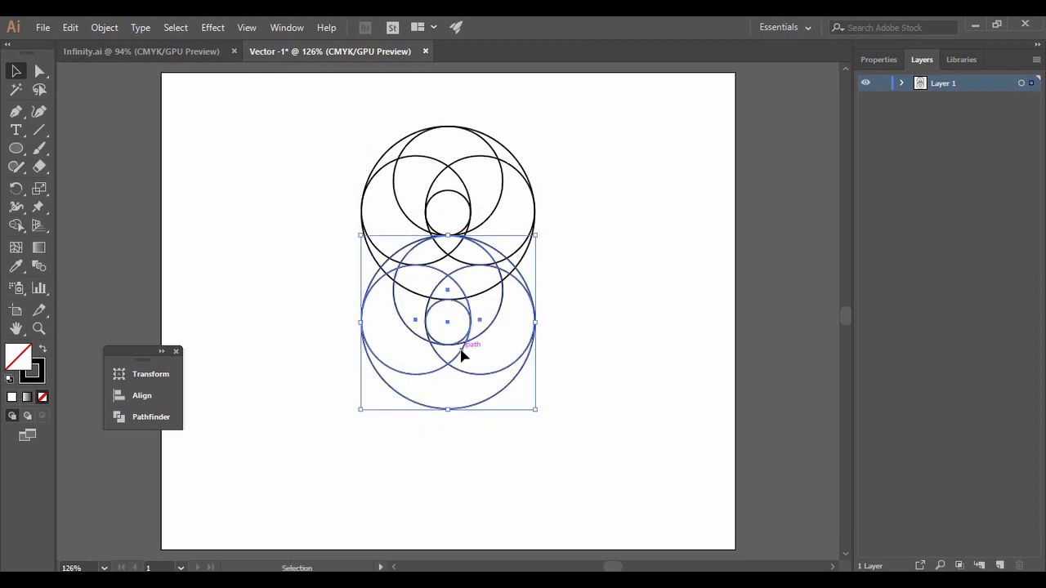
{"action": "right_click", "coordinate": [461, 353]}
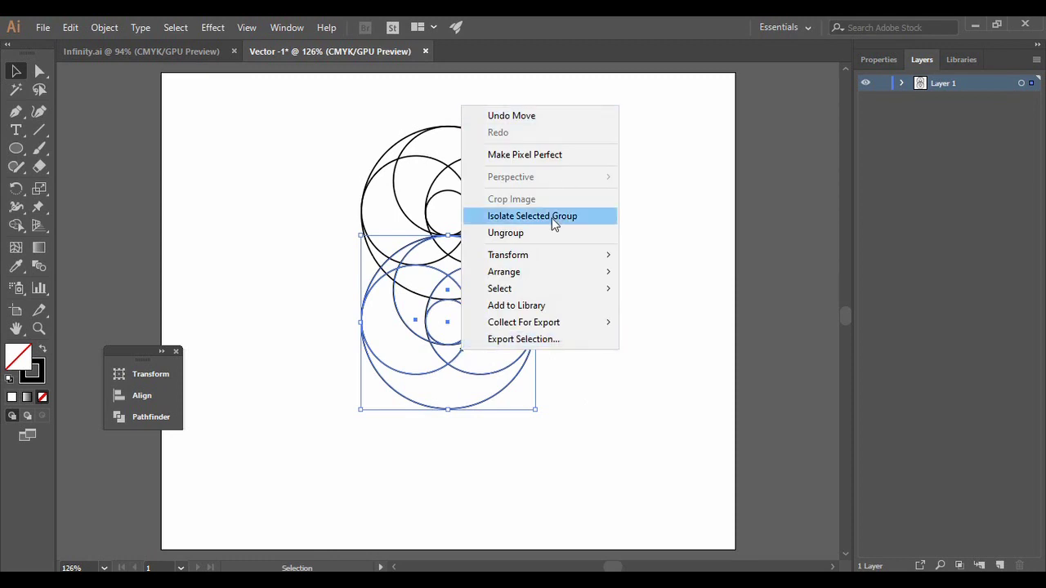
{"action": "left_click", "coordinate": [522, 234]}
{"action": "left_click", "coordinate": [663, 275]}
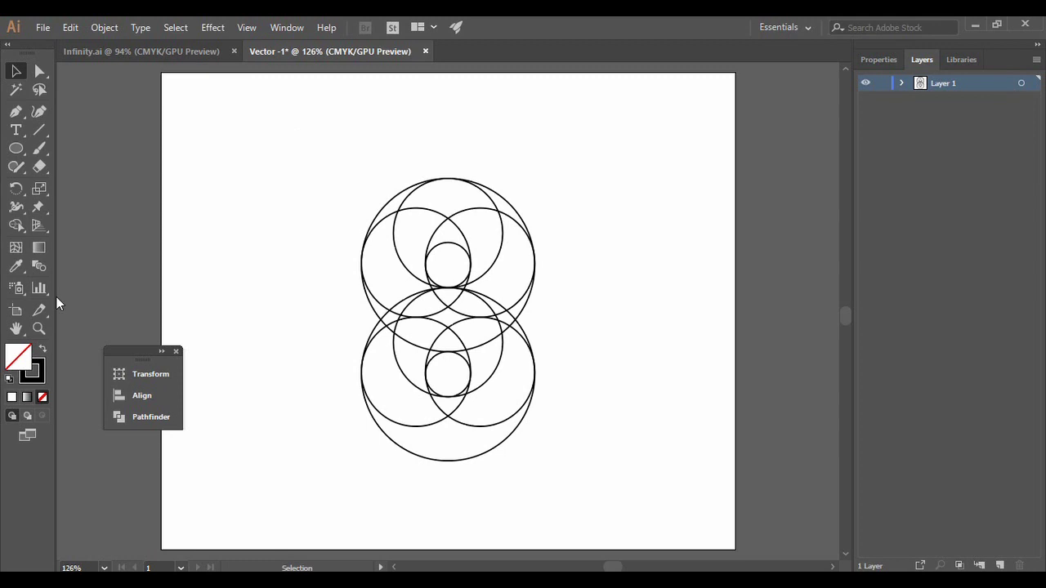
{"action": "left_click_drag", "start_coordinate": [262, 161], "coordinate": [642, 509]}
Step: With Shape Builder, make the centre circle its own shape and merge the shaded upper regions
{"action": "left_click", "coordinate": [18, 226]}
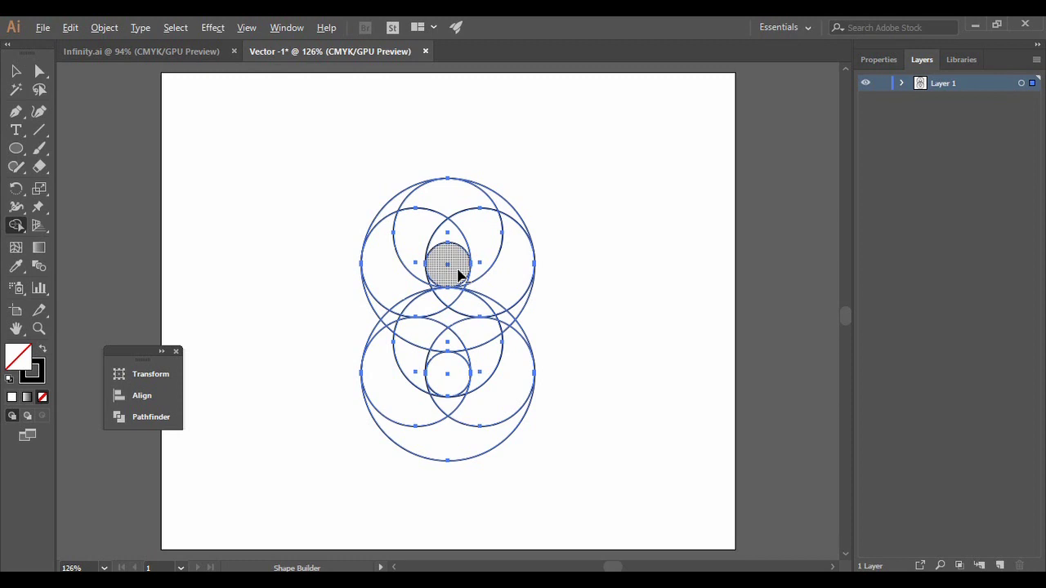
{"action": "left_click", "coordinate": [460, 276]}
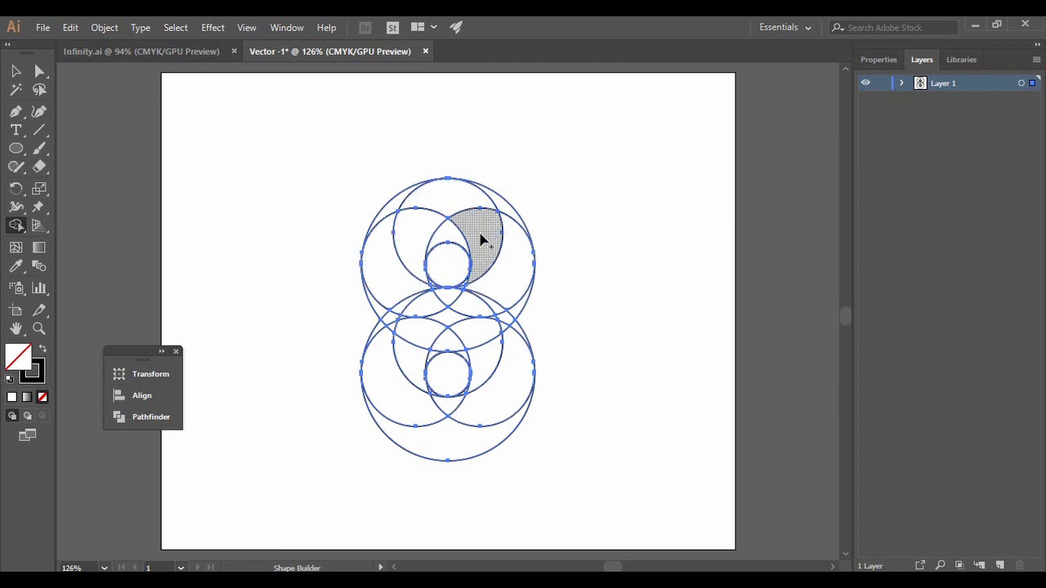
{"action": "mouse_move", "coordinate": [482, 235]}
{"action": "left_mouse_down"}
{"action": "mouse_move", "coordinate": [424, 192]}
{"action": "mouse_move", "coordinate": [397, 205]}
{"action": "mouse_move", "coordinate": [376, 246]}
{"action": "mouse_move", "coordinate": [379, 308]}
{"action": "mouse_move", "coordinate": [404, 239]}
{"action": "mouse_move", "coordinate": [457, 237]}
{"action": "left_mouse_up"}
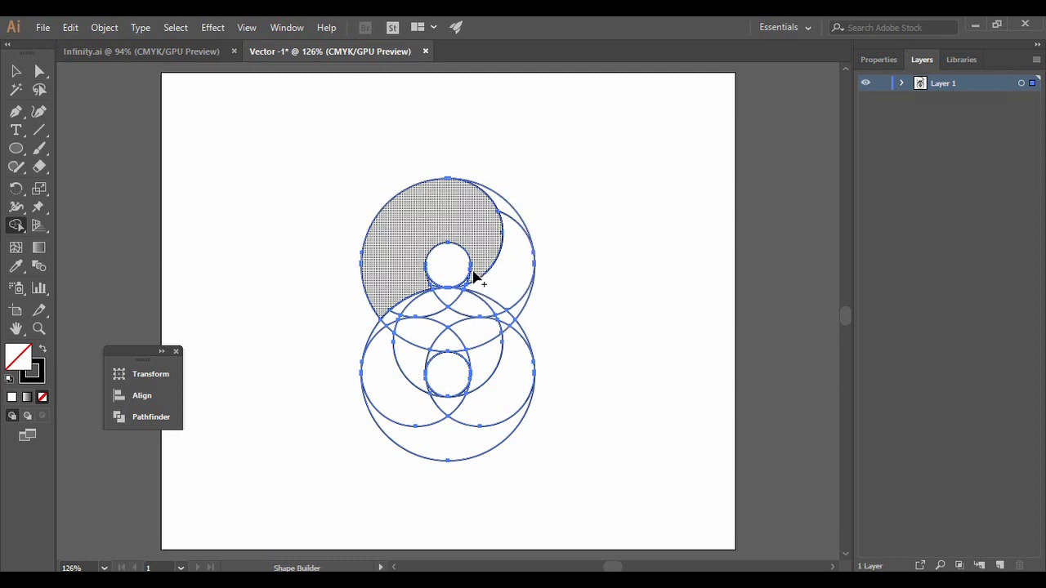
{"action": "scroll", "coordinate": [474, 274], "scroll_direction": "up", "scroll_amount": 4}
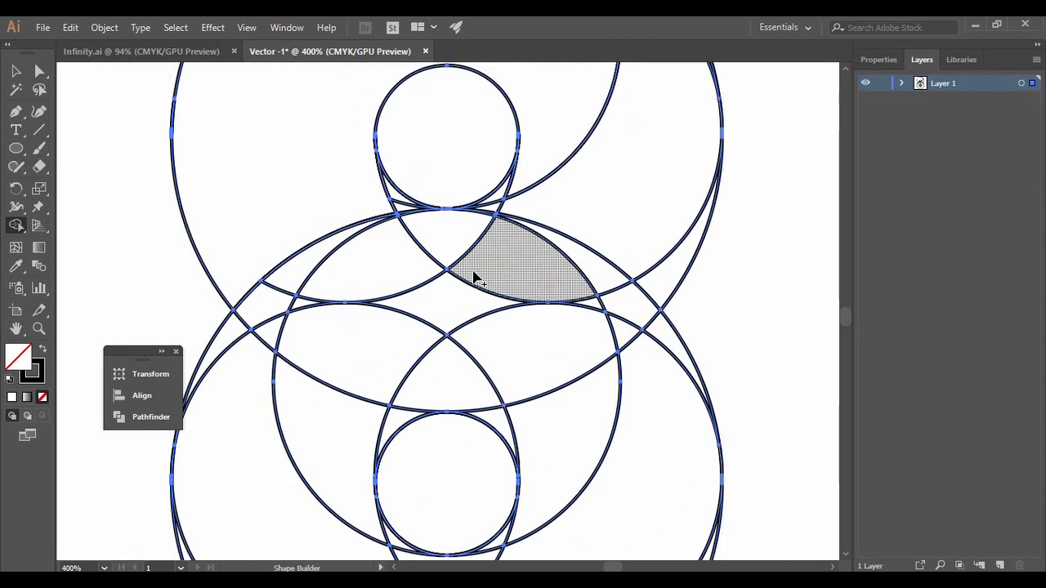
Step: Merge the sliver, upper-left region and upper-right crescent into the large upper swirl shape
{"action": "left_click_drag", "start_coordinate": [526, 182], "coordinate": [474, 209]}
{"action": "left_click_drag", "start_coordinate": [379, 193], "coordinate": [402, 209]}
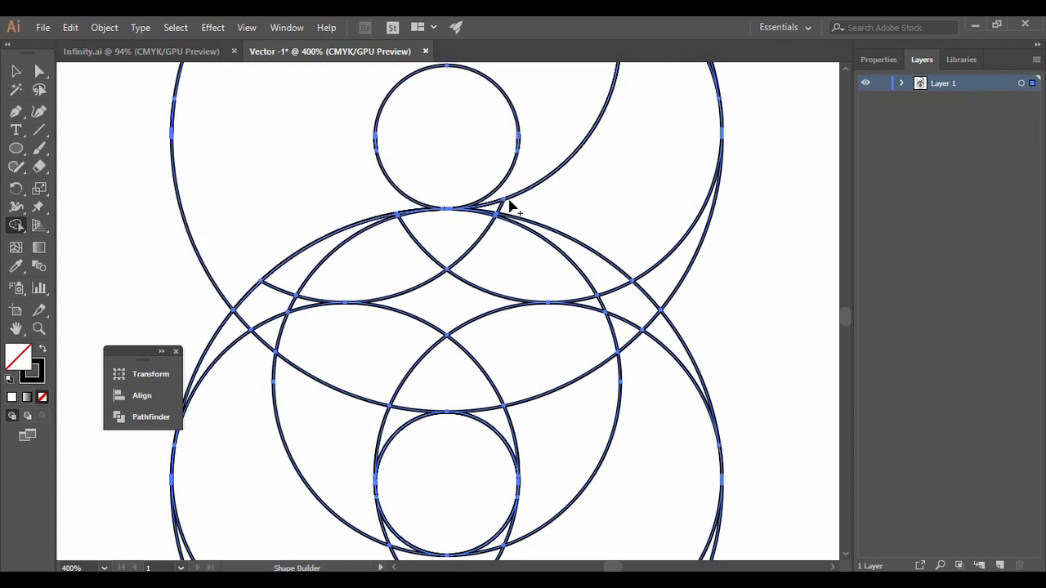
{"action": "key", "text": "ctrl"}
{"action": "key", "text": "ctrl+minus"}
{"action": "key", "text": "ctrl+minus"}
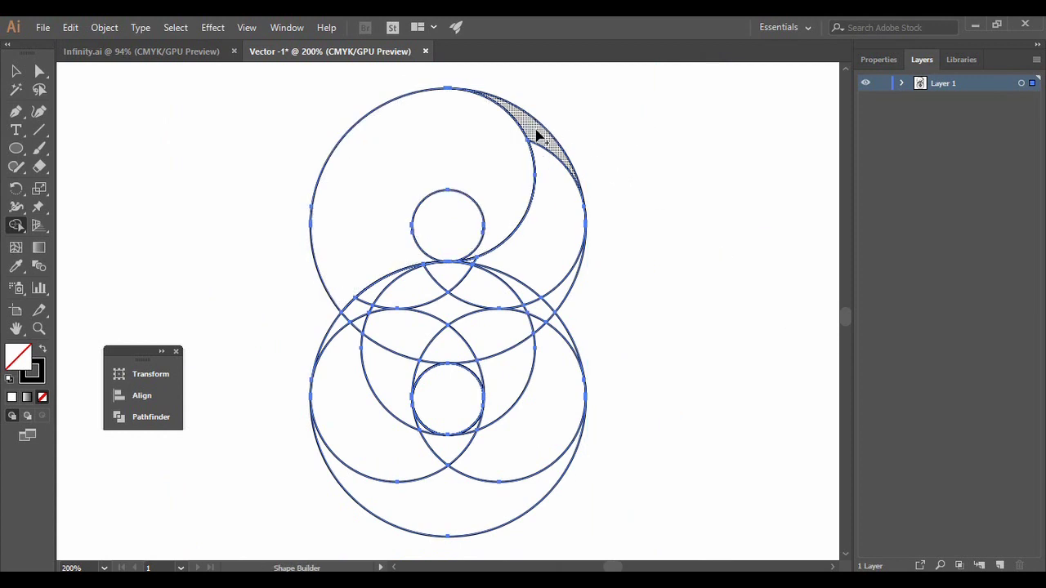
{"action": "mouse_move", "coordinate": [538, 137]}
{"action": "left_mouse_down"}
{"action": "mouse_move", "coordinate": [558, 156]}
{"action": "mouse_move", "coordinate": [560, 295]}
{"action": "left_mouse_up"}
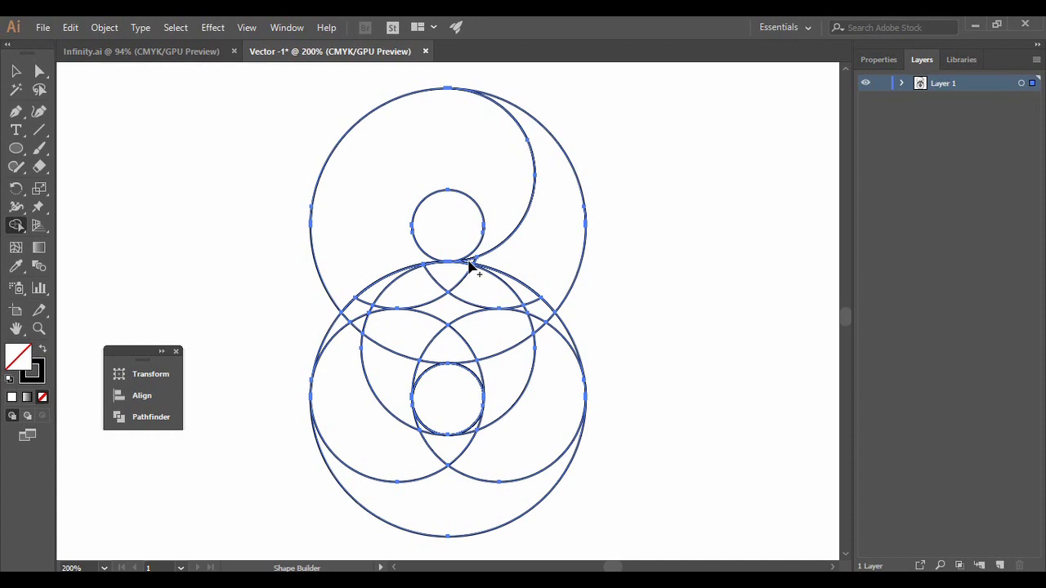
Step: Merge the crescent piece near the tangent point, then fit the artboard and return to Selection
{"action": "key", "text": "ctrl+equal"}
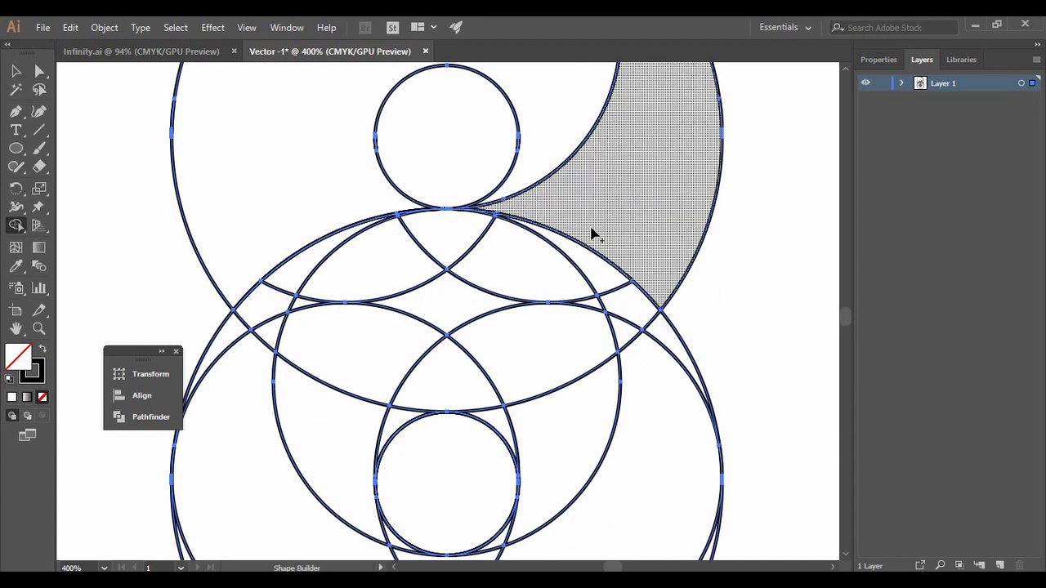
{"action": "key", "text": "ctrl+equal"}
{"action": "key", "text": "ctrl+equal"}
{"action": "key", "text": "ctrl+equal"}
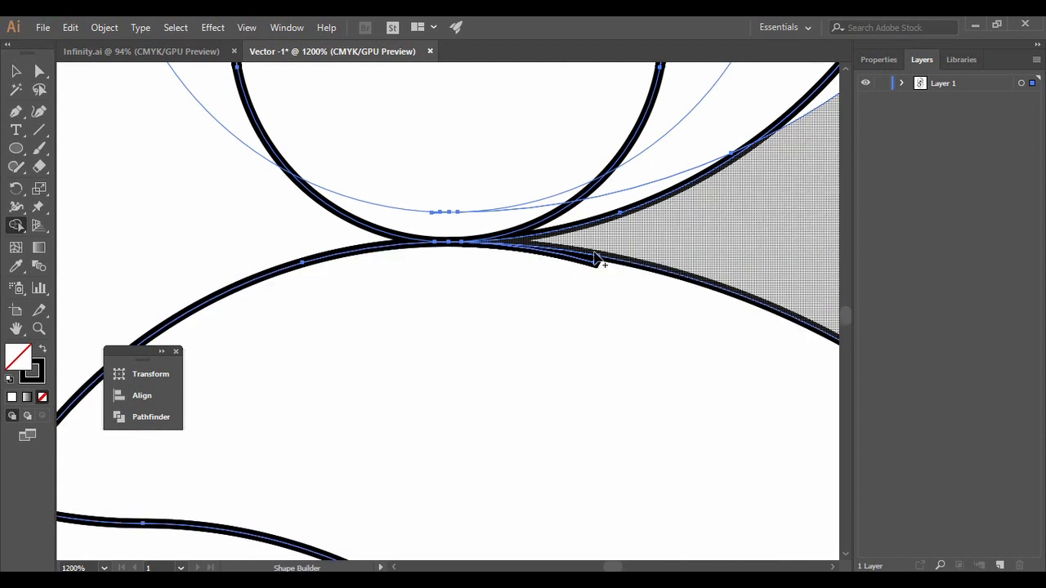
{"action": "left_click", "coordinate": [595, 258]}
{"action": "key", "text": "v"}
{"action": "key", "text": "ctrl+0"}
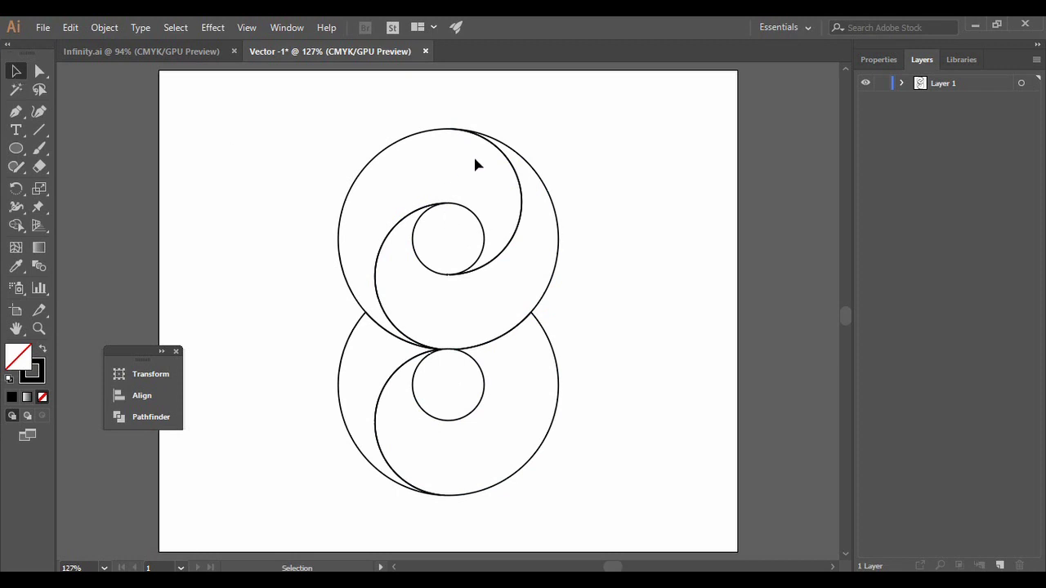
Step: Select the upper swirl and give it the default white-to-black linear gradient fill
{"action": "left_click", "coordinate": [510, 163]}
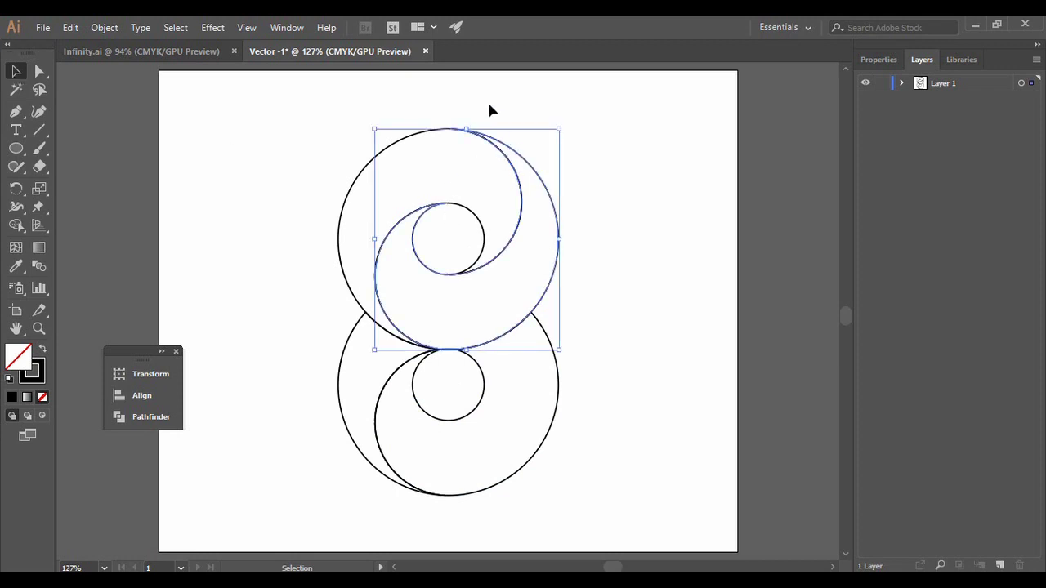
{"action": "left_click", "coordinate": [29, 401]}
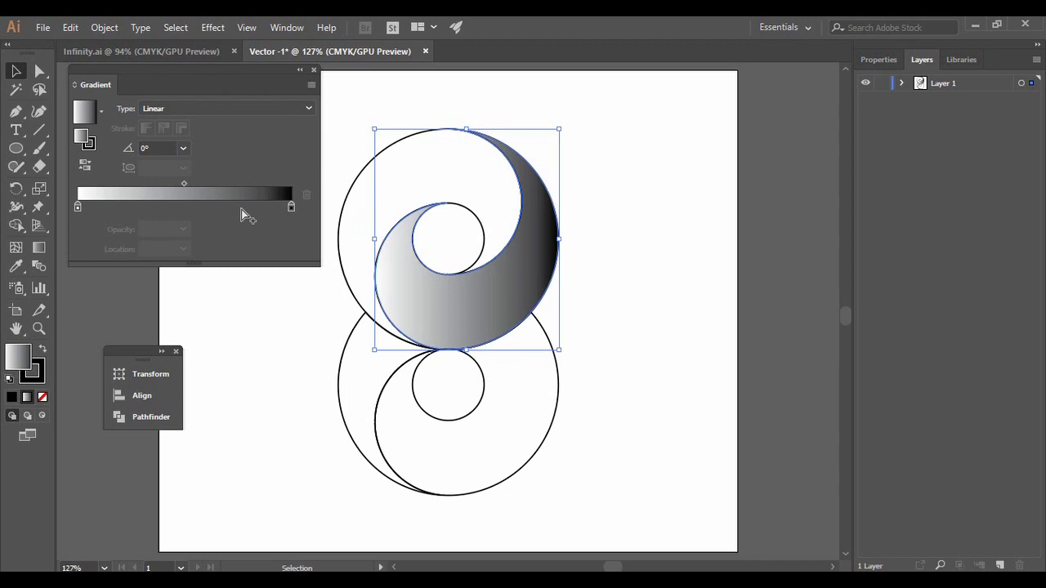
Step: Try the Orange, Yellow preset, then apply the Fading Sky gradient preset to the upper swirl
{"action": "left_click", "coordinate": [102, 112]}
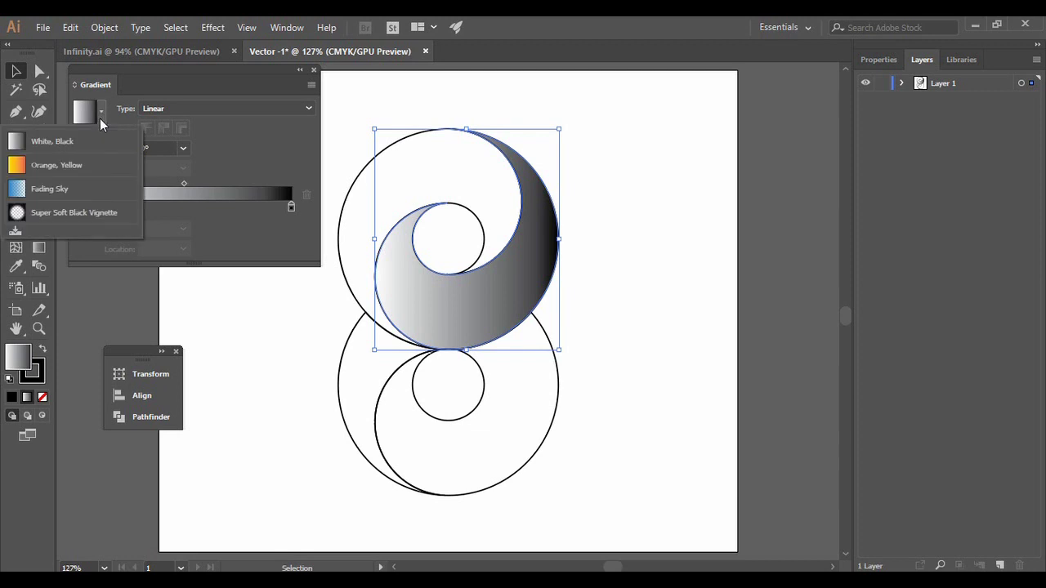
{"action": "left_click", "coordinate": [69, 171]}
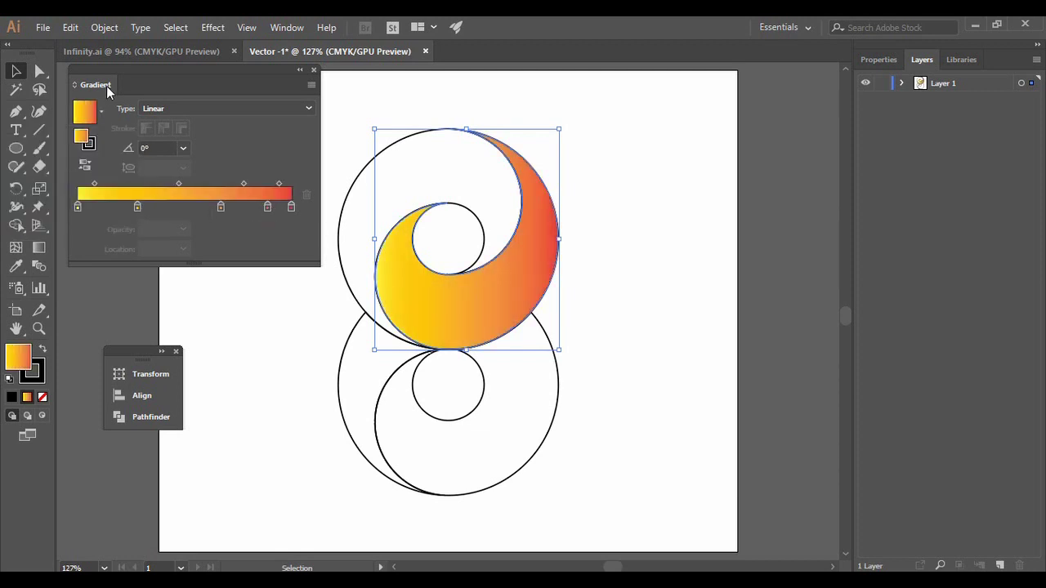
{"action": "left_click", "coordinate": [102, 113]}
{"action": "left_click", "coordinate": [58, 189]}
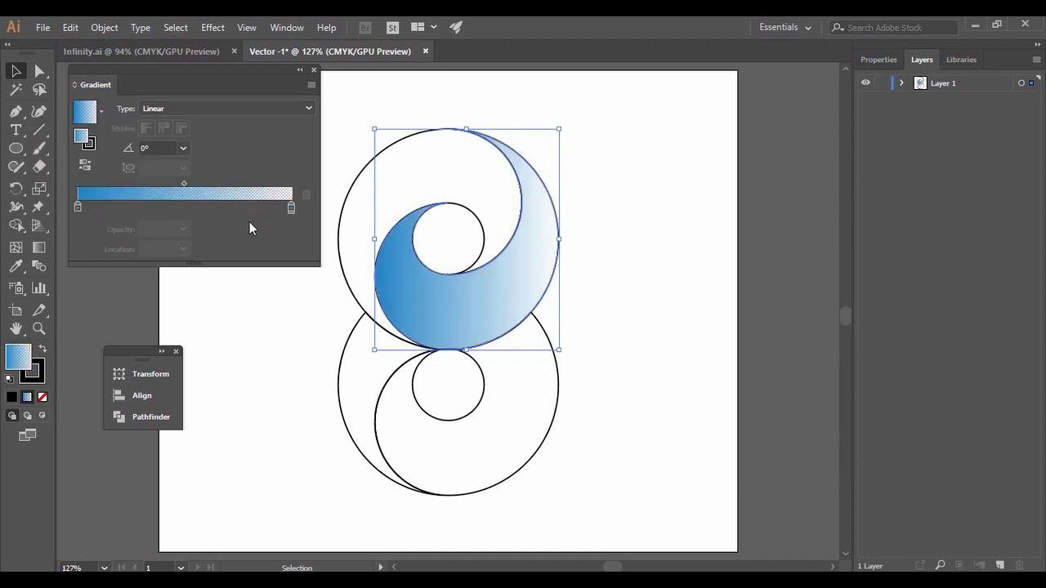
Step: Make the right gradient stop navy and the left stop cyan C=70 M=15 Y=0 K=0
{"action": "double_click", "coordinate": [291, 208]}
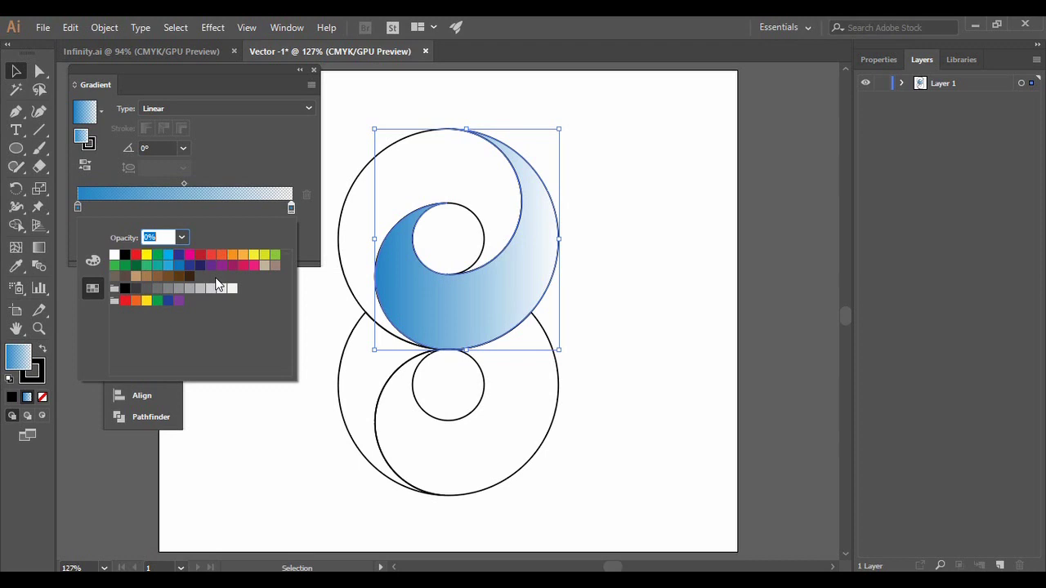
{"action": "left_click", "coordinate": [189, 266]}
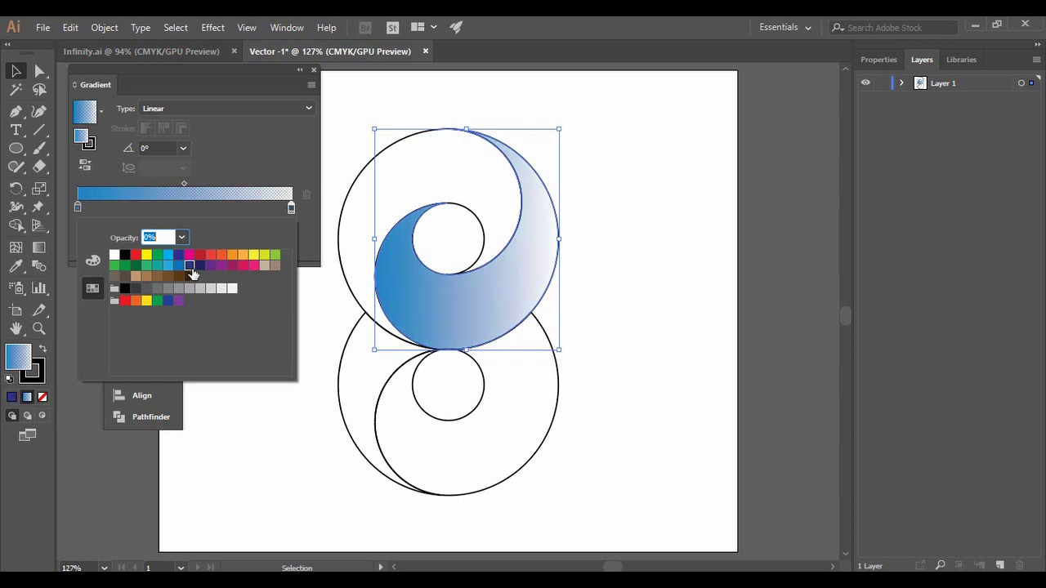
{"action": "key", "text": "Escape"}
{"action": "double_click", "coordinate": [79, 208]}
{"action": "left_click", "coordinate": [179, 267]}
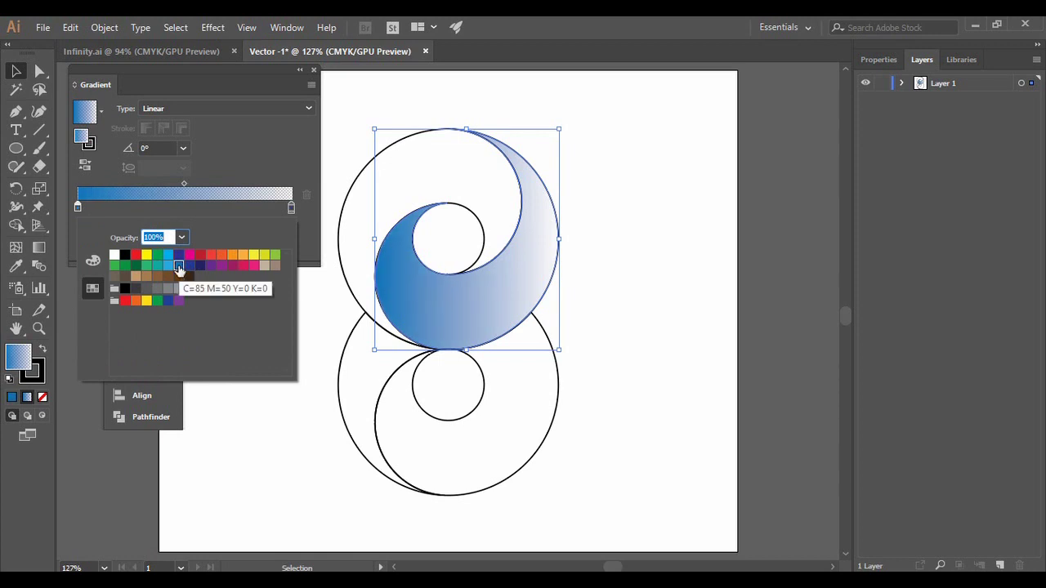
{"action": "left_click", "coordinate": [168, 266]}
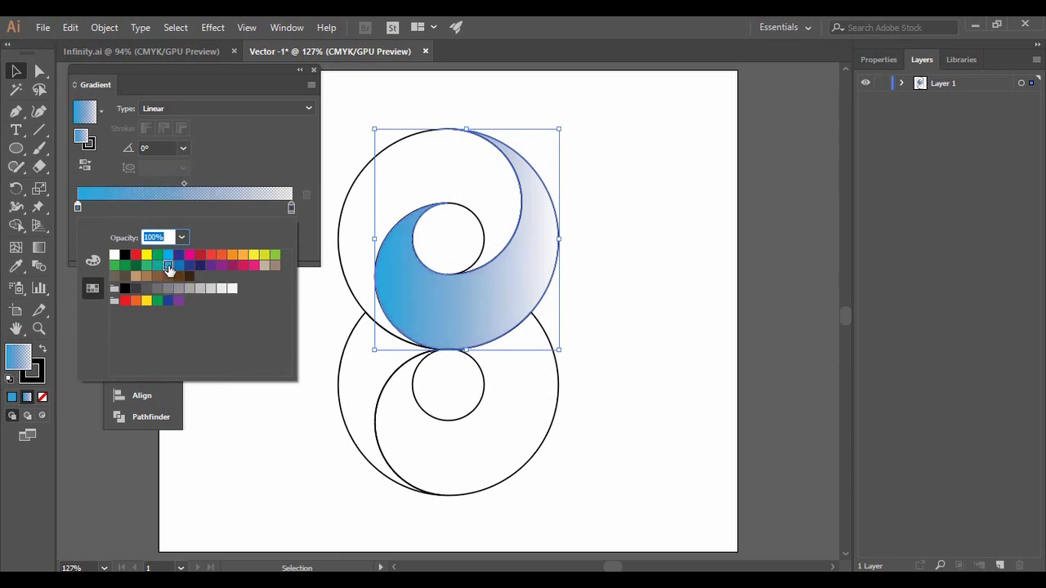
{"action": "left_click", "coordinate": [234, 214]}
Step: Make the right stop fully opaque and shift the gradient midpoint to about 52%
{"action": "left_click_drag", "start_coordinate": [183, 187], "coordinate": [143, 190]}
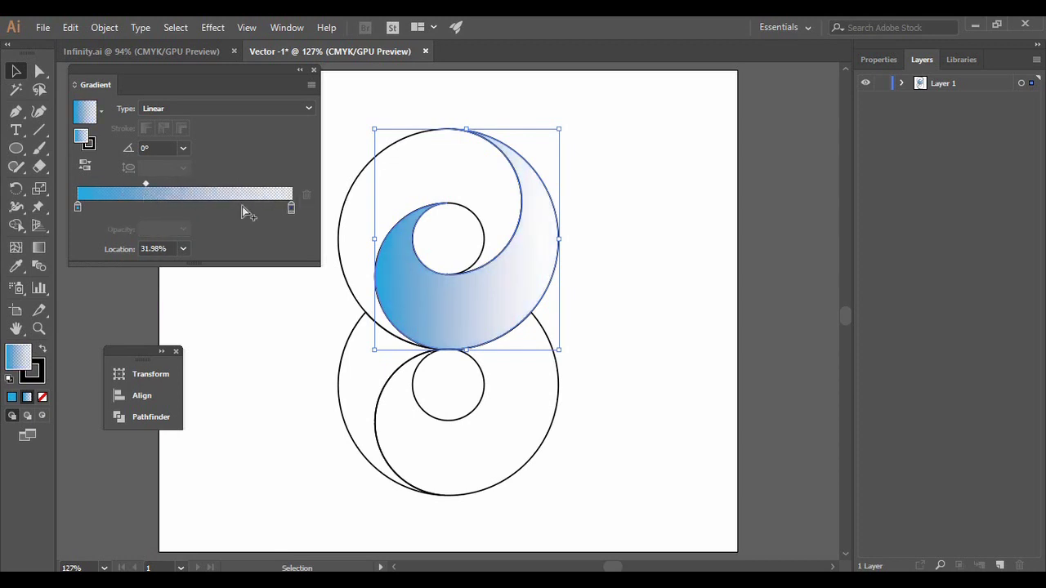
{"action": "left_click", "coordinate": [291, 209]}
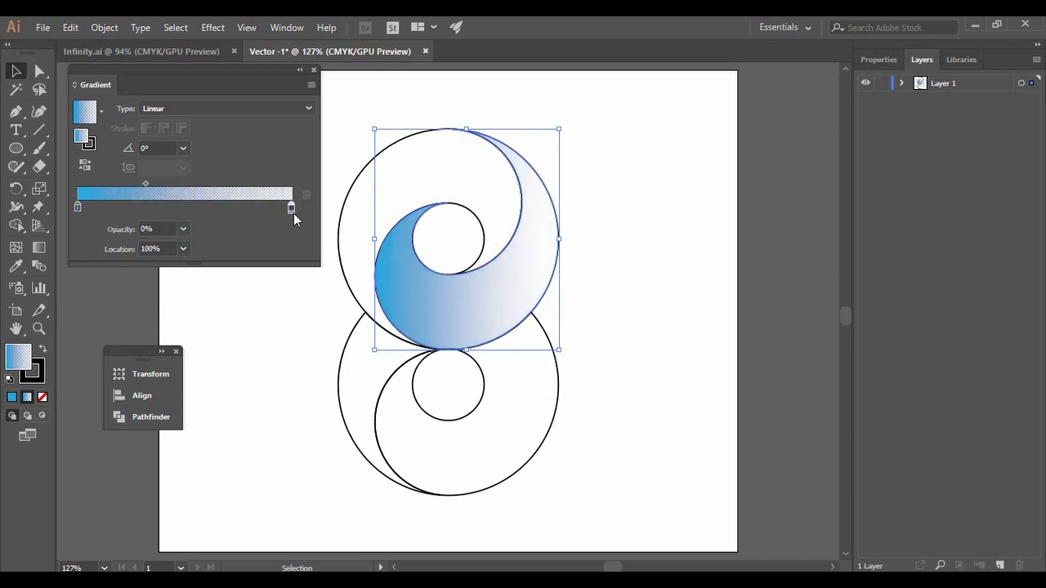
{"action": "left_click", "coordinate": [183, 229]}
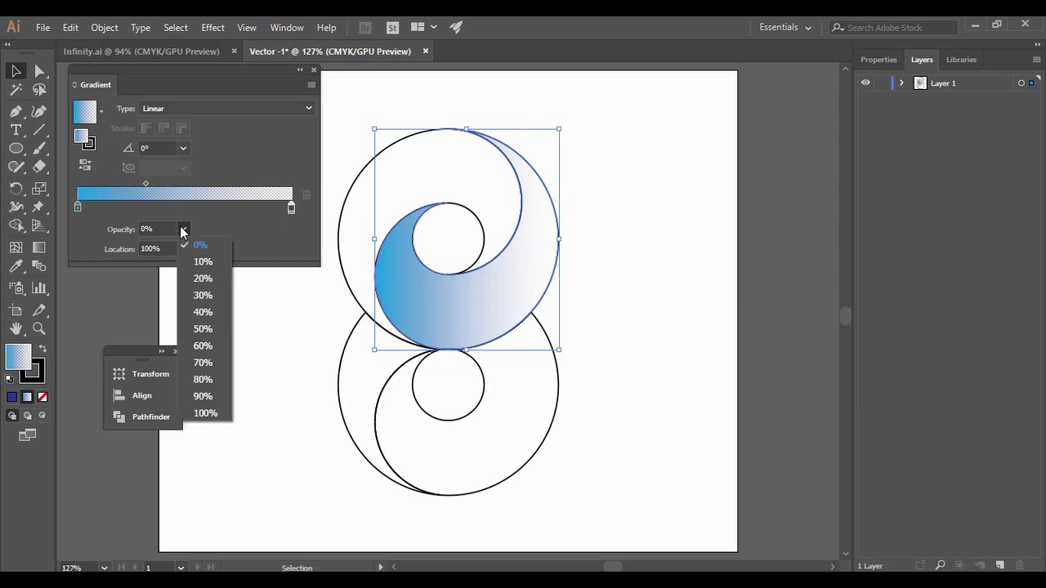
{"action": "left_click", "coordinate": [206, 412]}
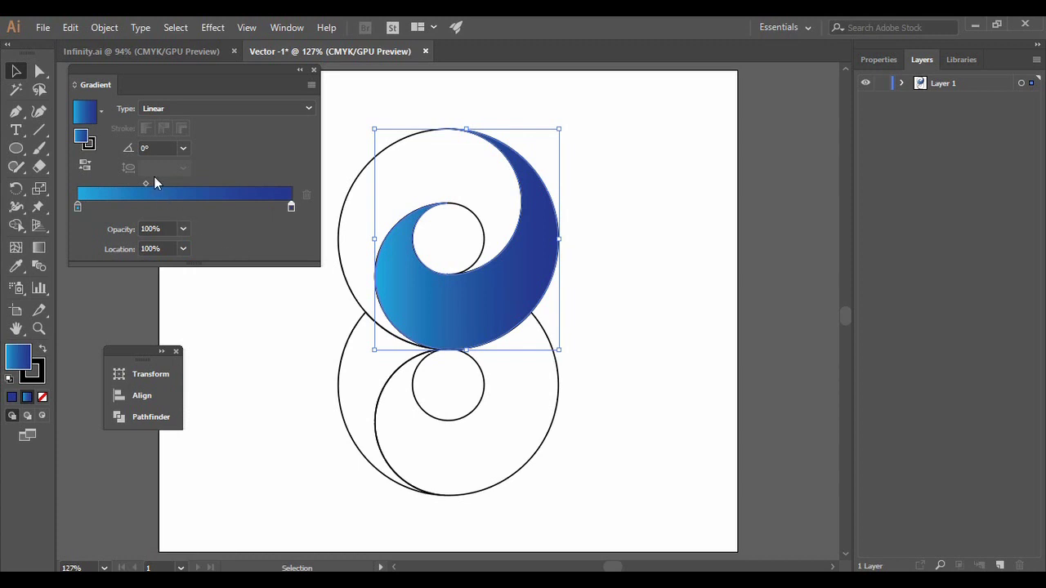
{"action": "left_click_drag", "start_coordinate": [148, 182], "coordinate": [189, 188]}
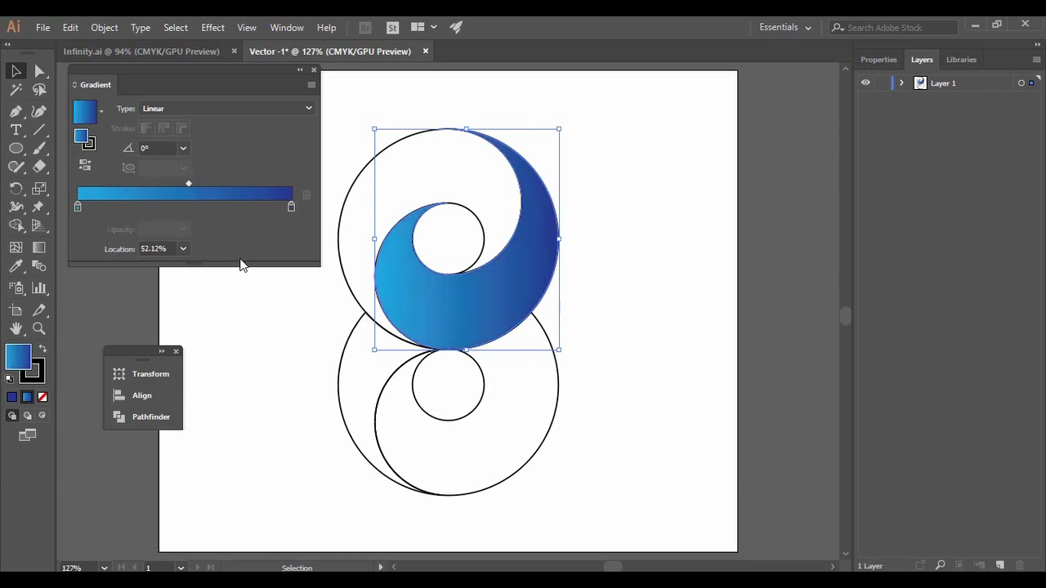
Step: Give the left gradient stop a darker blue swatch
{"action": "left_click", "coordinate": [78, 205]}
{"action": "double_click", "coordinate": [77, 206]}
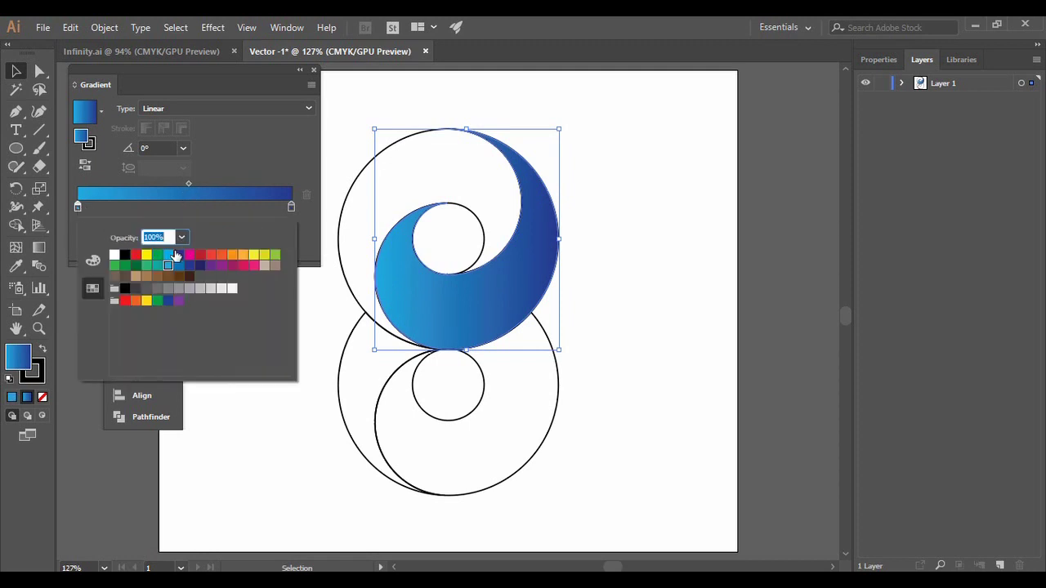
{"action": "left_click", "coordinate": [178, 264]}
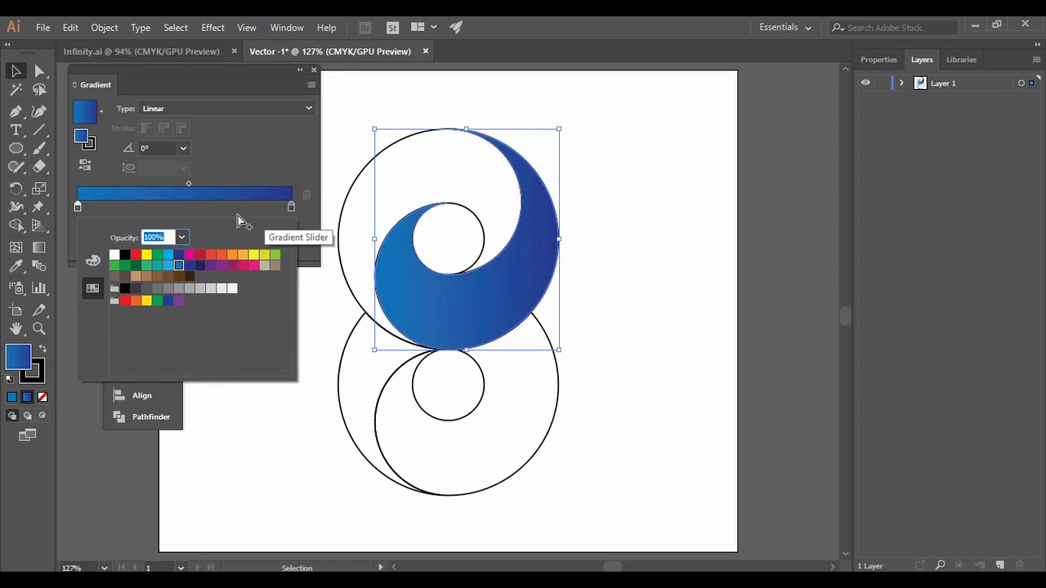
{"action": "left_click", "coordinate": [233, 165]}
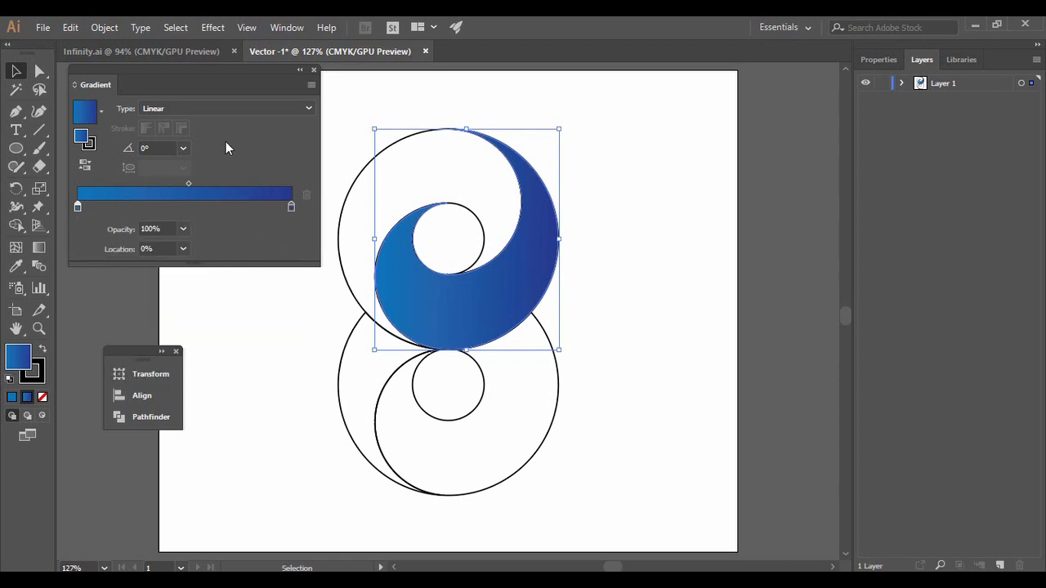
Step: Keep the gradient Linear, set its angle to -60°, and deselect the crescent
{"action": "left_click", "coordinate": [250, 108]}
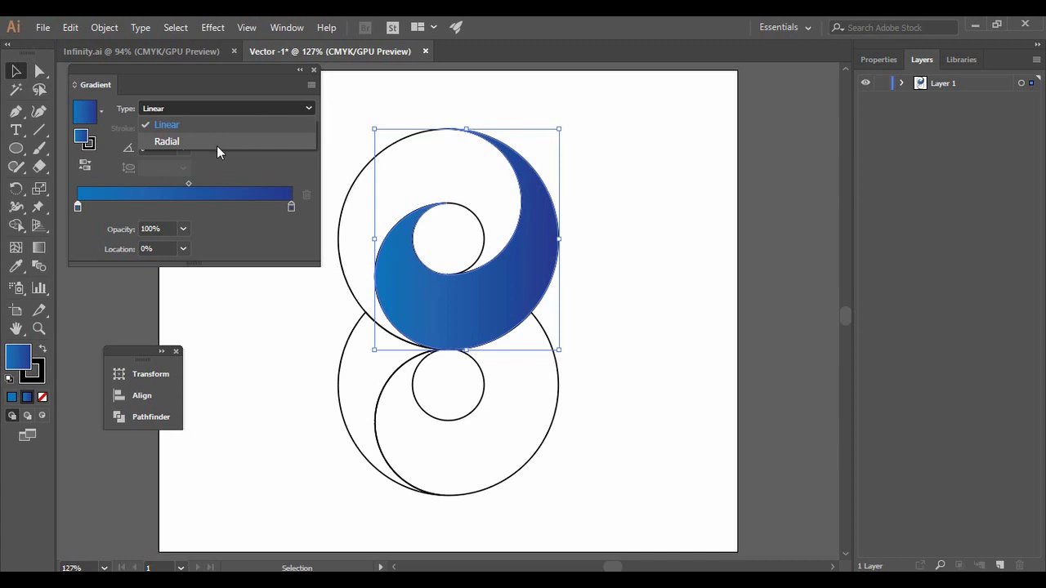
{"action": "key", "text": "Escape"}
{"action": "left_click", "coordinate": [183, 149]}
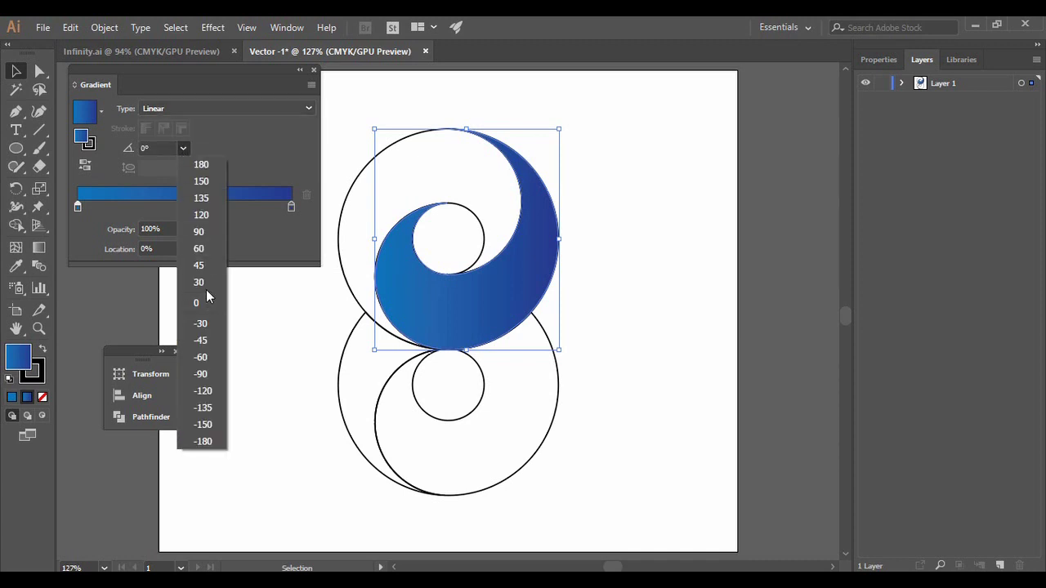
{"action": "left_click", "coordinate": [209, 360]}
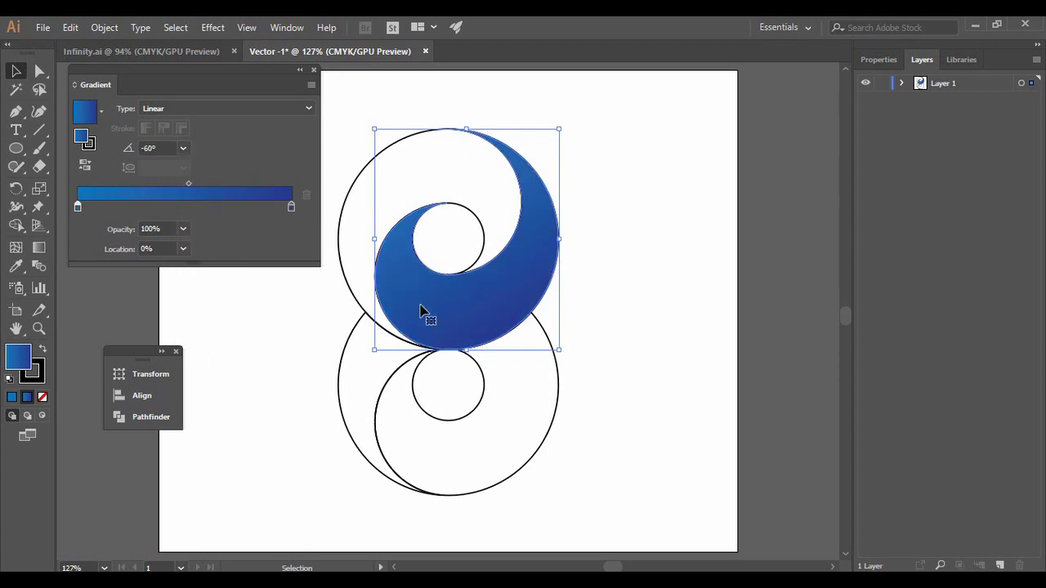
{"action": "left_click", "coordinate": [593, 177]}
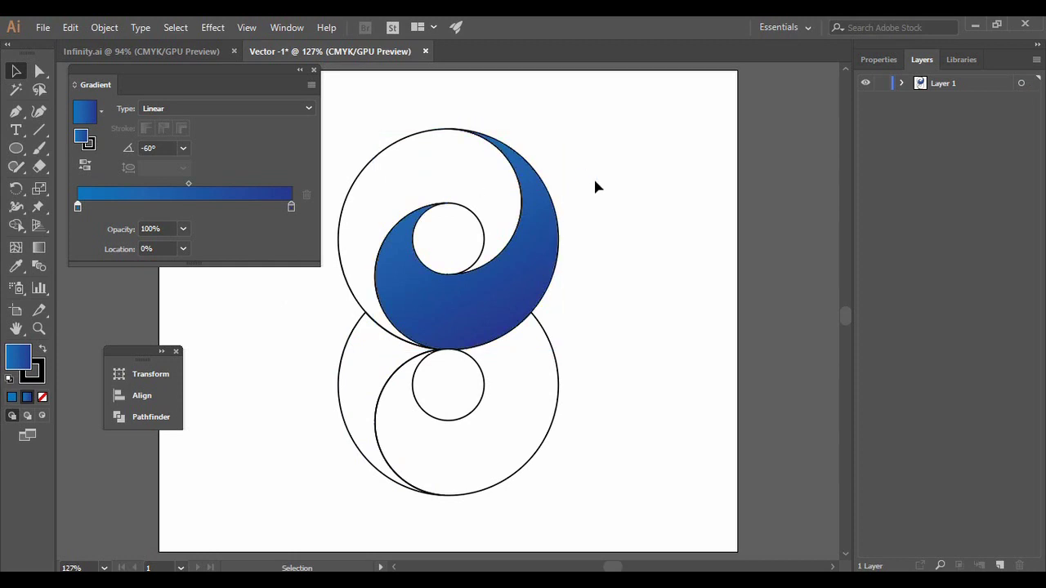
Step: Copy the crescent's blue gradient onto the upper outer circle with the Eyedropper
{"action": "left_click", "coordinate": [409, 137]}
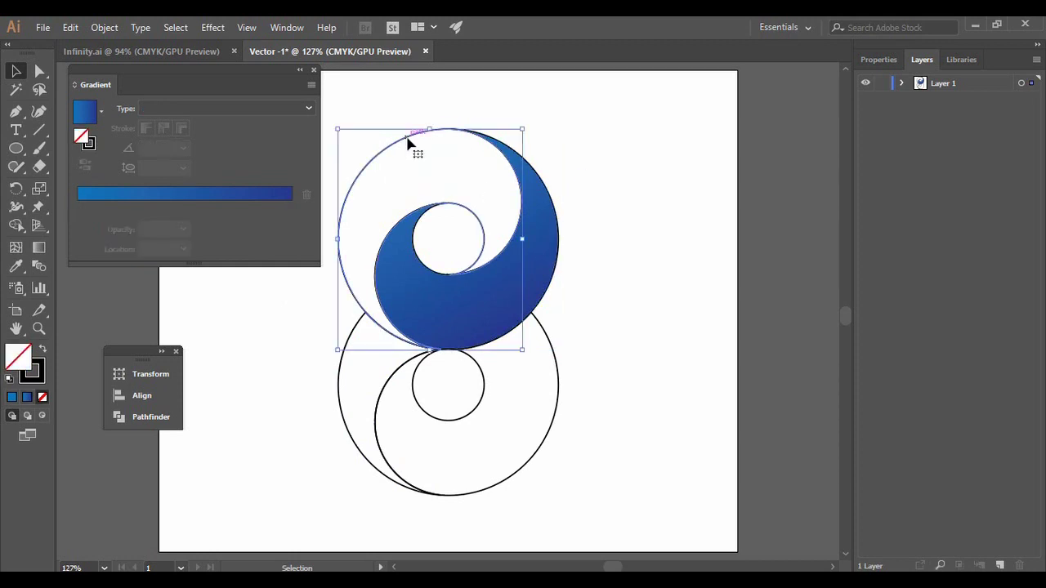
{"action": "left_click", "coordinate": [17, 267]}
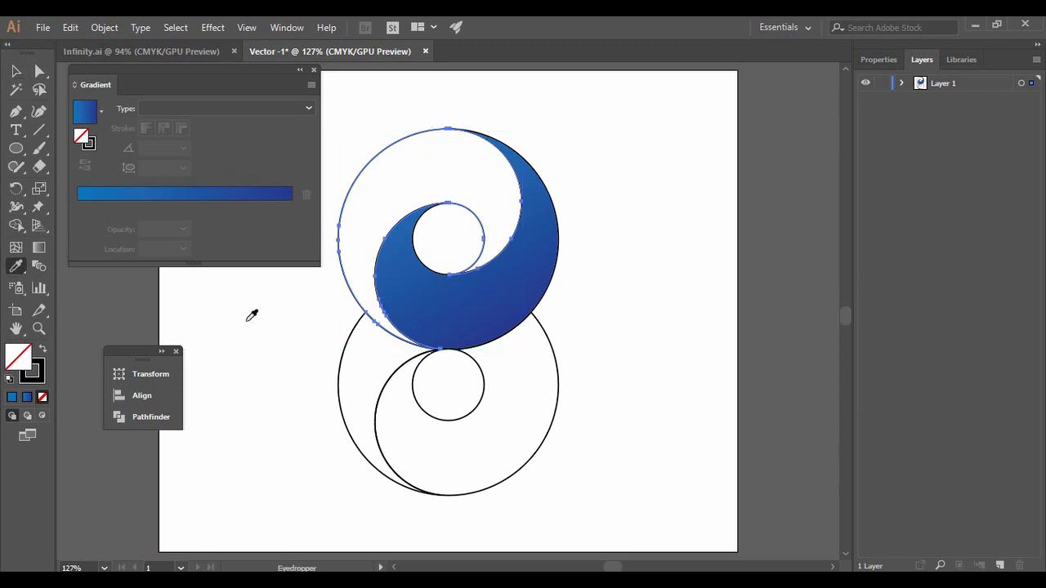
{"action": "left_click", "coordinate": [546, 229]}
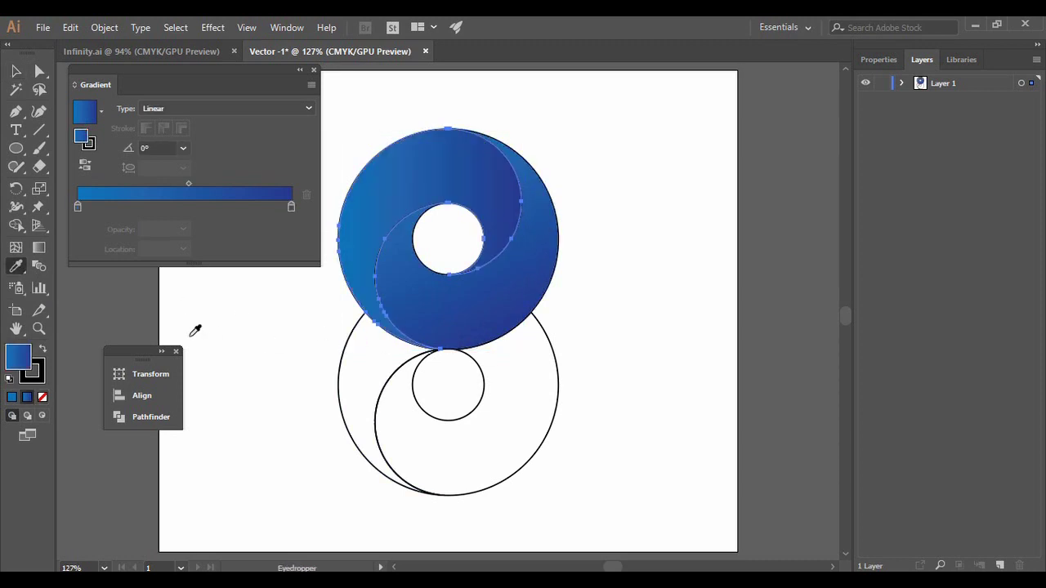
{"action": "left_click", "coordinate": [16, 71]}
{"action": "left_click", "coordinate": [284, 410]}
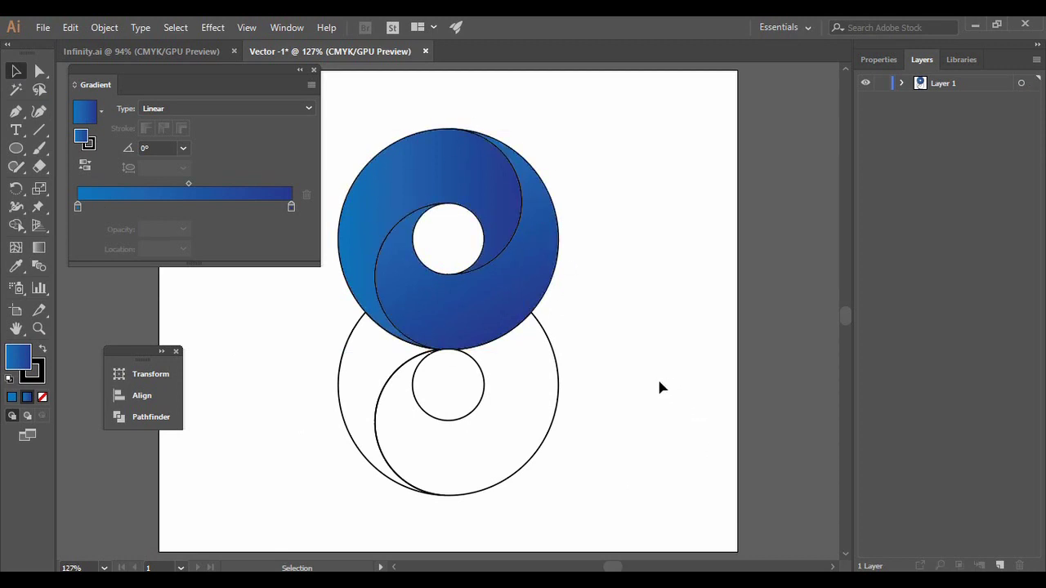
Step: Eyedrop the blue gradient onto the lower crescent and lower-left circle, then close the Gradient panel
{"action": "left_click", "coordinate": [558, 363]}
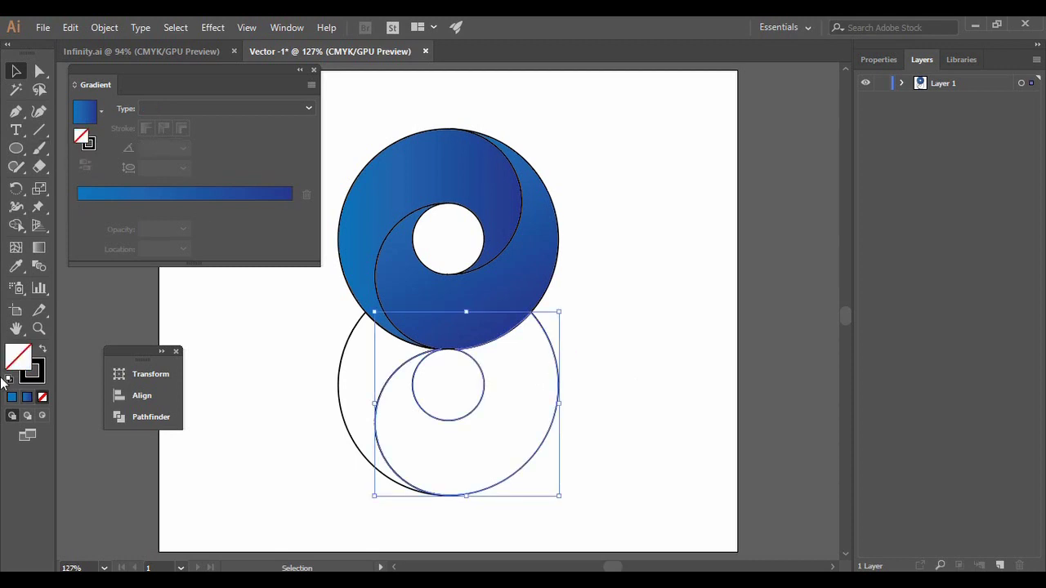
{"action": "left_click", "coordinate": [15, 267]}
{"action": "left_click", "coordinate": [404, 165]}
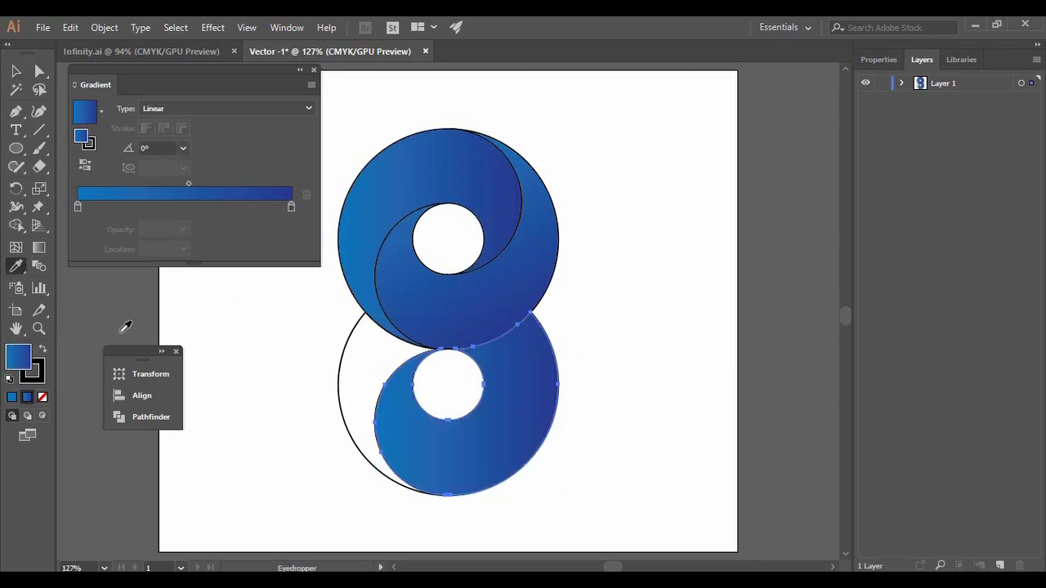
{"action": "left_click", "coordinate": [15, 71]}
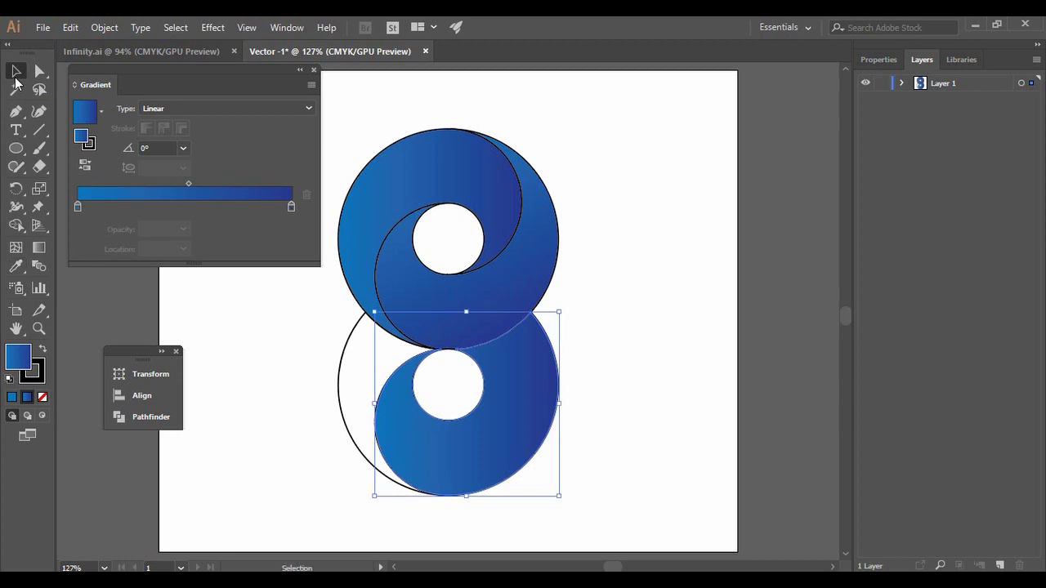
{"action": "left_click", "coordinate": [346, 379]}
{"action": "left_click", "coordinate": [15, 267]}
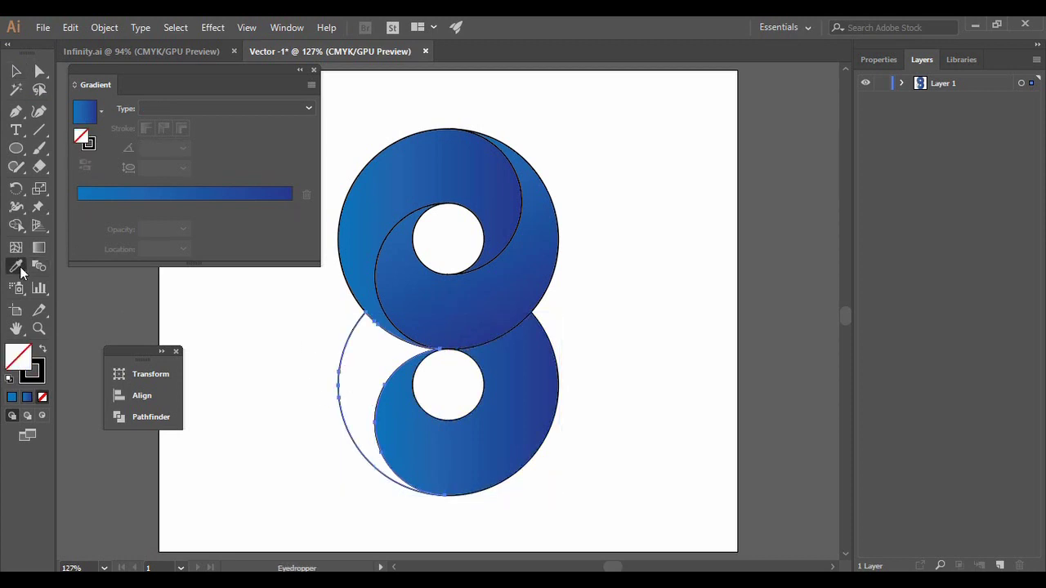
{"action": "left_click", "coordinate": [524, 277]}
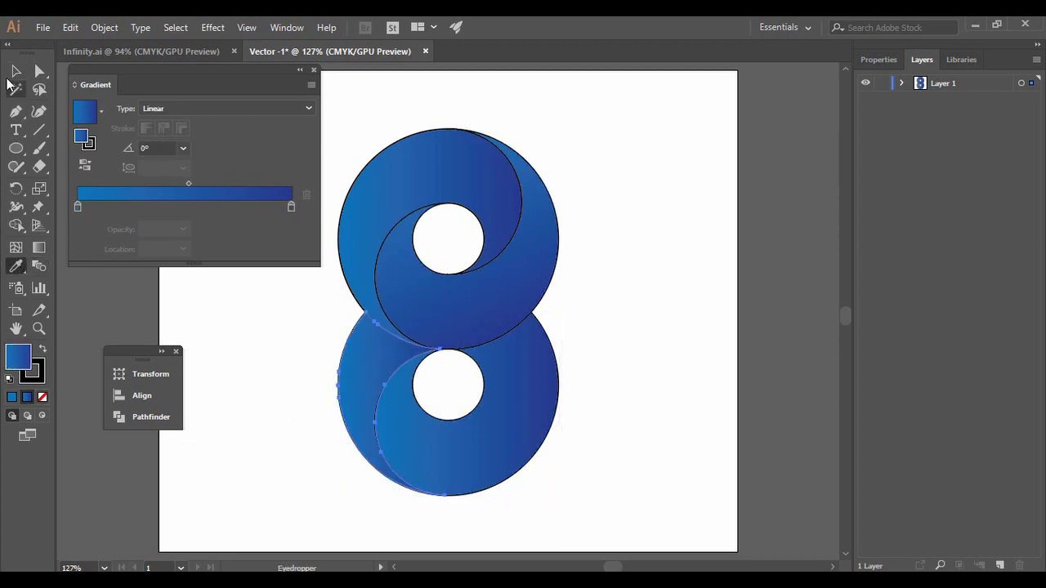
{"action": "left_click", "coordinate": [16, 71]}
{"action": "left_click", "coordinate": [313, 69]}
{"action": "left_click", "coordinate": [335, 115]}
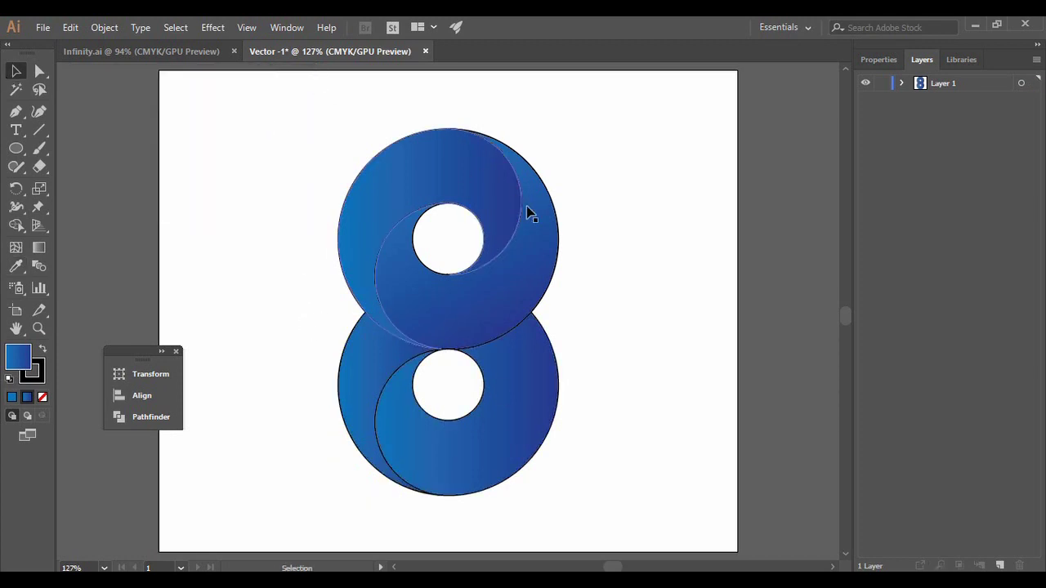
Step: Set the stroke of all logo shapes to None, then close the Color and Gradient panels
{"action": "left_click_drag", "start_coordinate": [292, 127], "coordinate": [599, 540]}
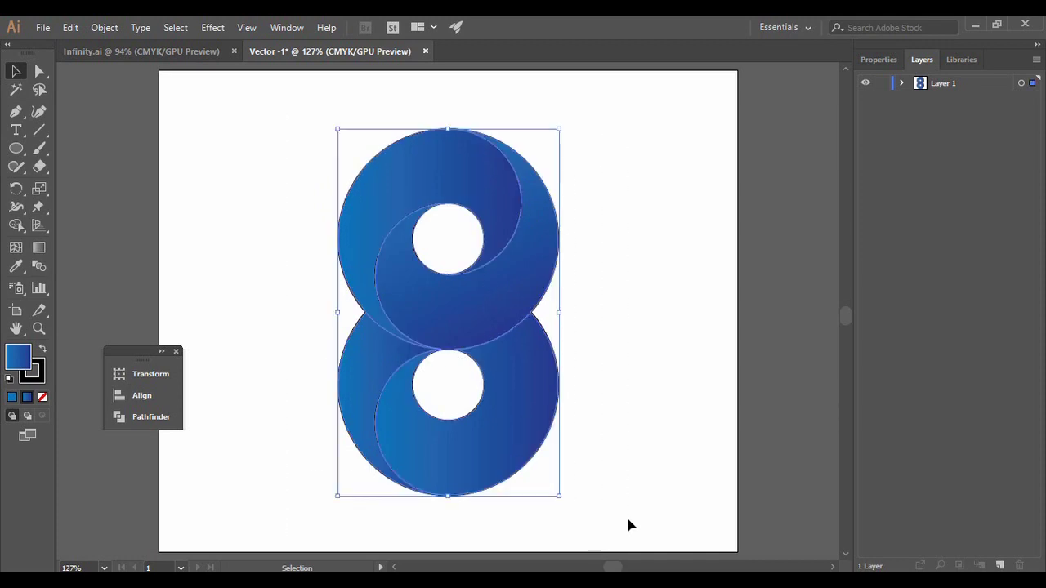
{"action": "left_click", "coordinate": [39, 368]}
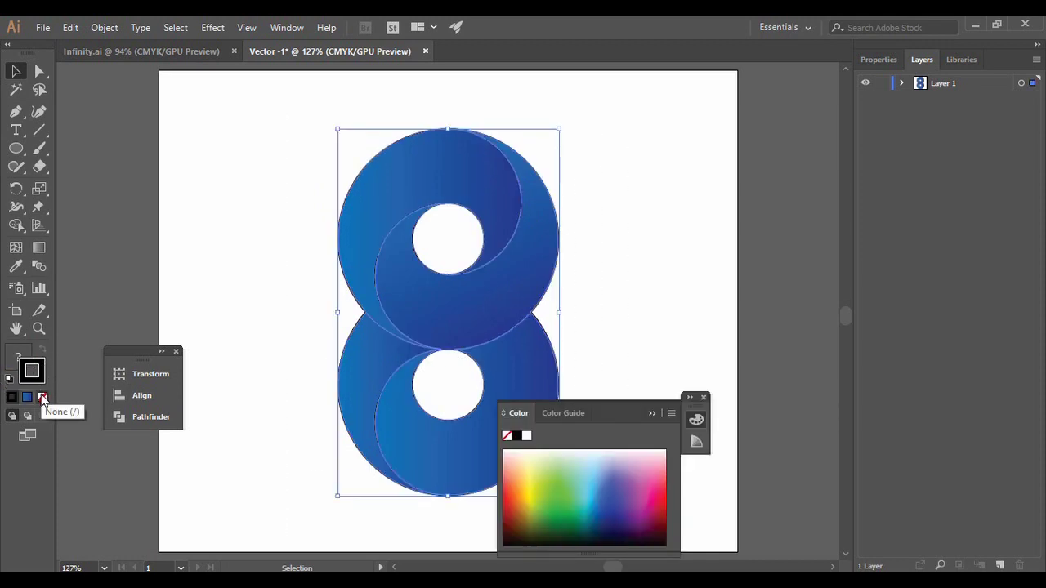
{"action": "left_click", "coordinate": [27, 398]}
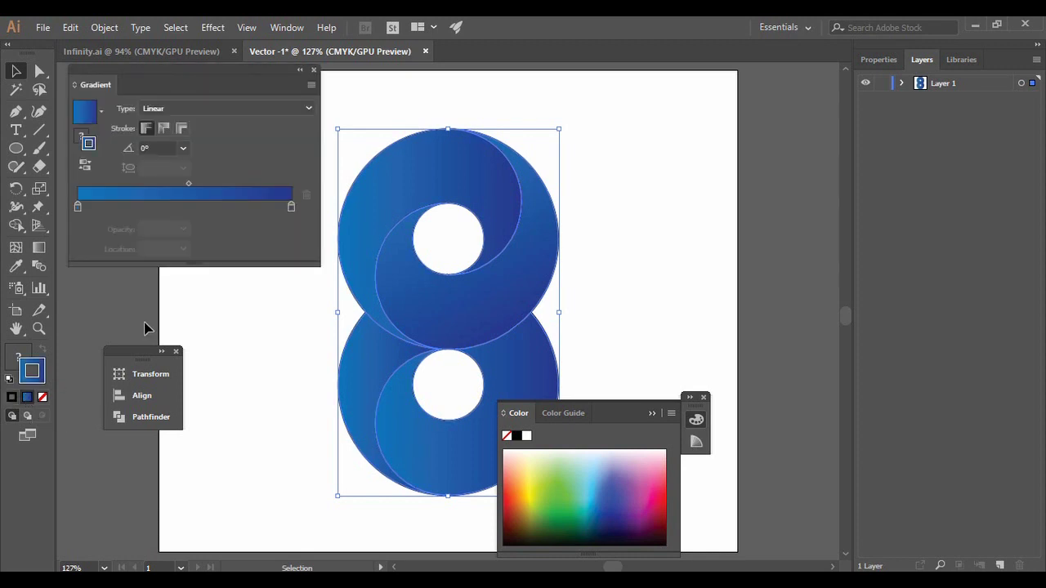
{"action": "left_click", "coordinate": [705, 398]}
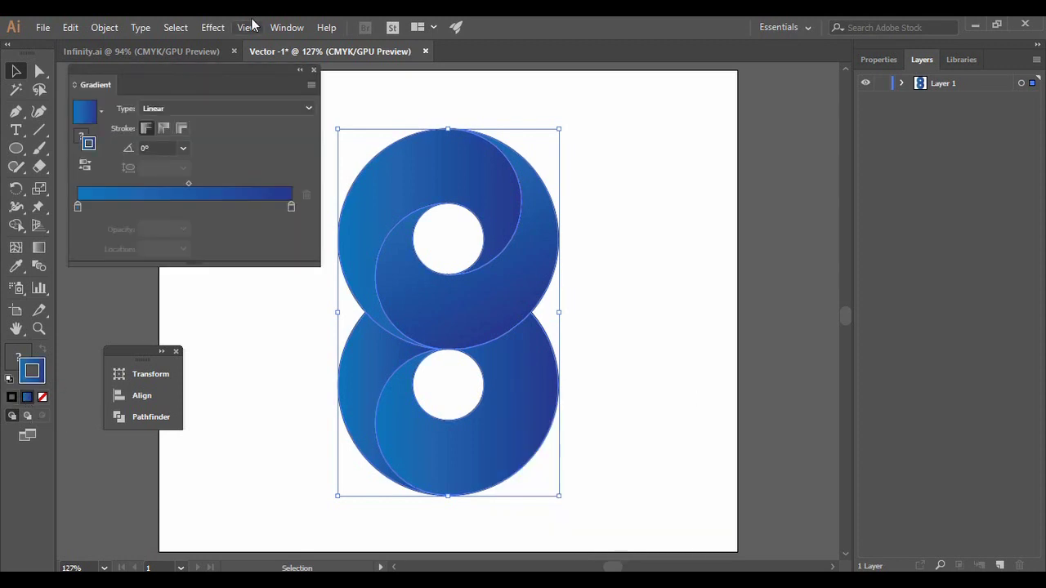
{"action": "left_click", "coordinate": [300, 70]}
{"action": "left_click", "coordinate": [319, 88]}
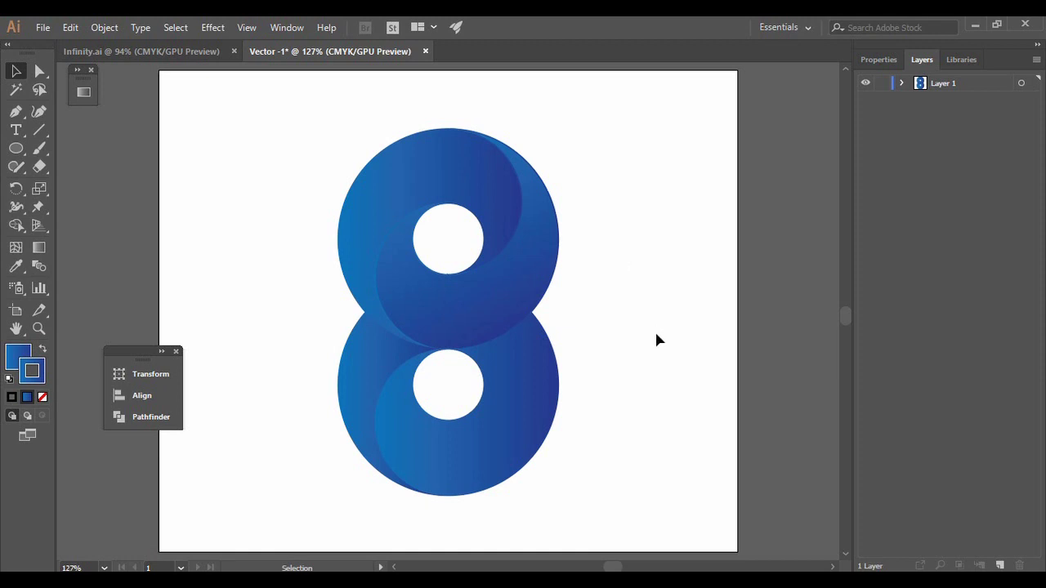
Step: With the Artboard tool, pull all four edges in to hug the logo, about 263 × 400 pt
{"action": "left_click_drag", "start_coordinate": [141, 351], "coordinate": [94, 344]}
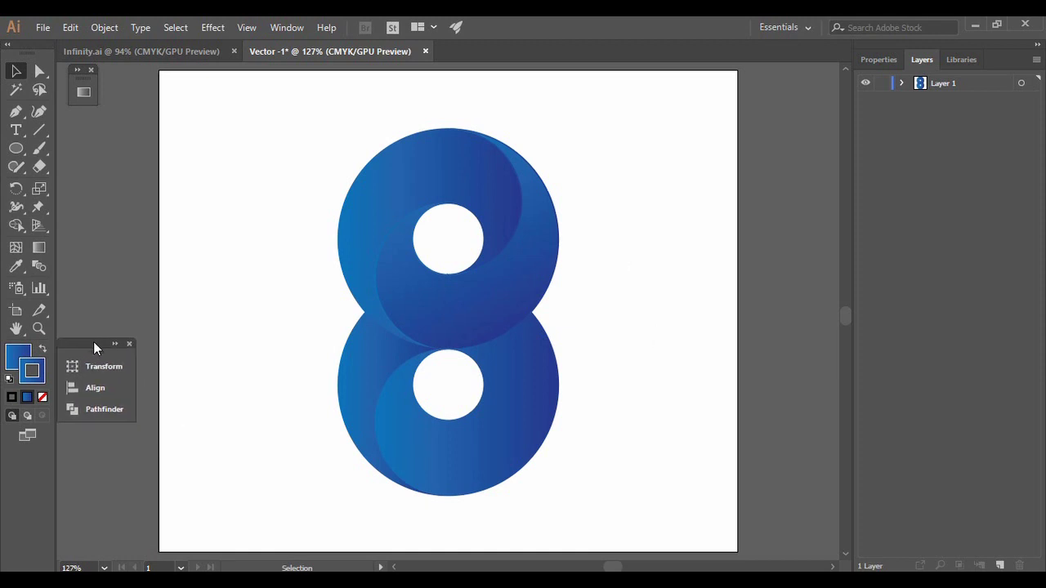
{"action": "left_click", "coordinate": [16, 311]}
{"action": "left_click_drag", "start_coordinate": [161, 310], "coordinate": [317, 312]}
{"action": "left_click_drag", "start_coordinate": [740, 307], "coordinate": [572, 301]}
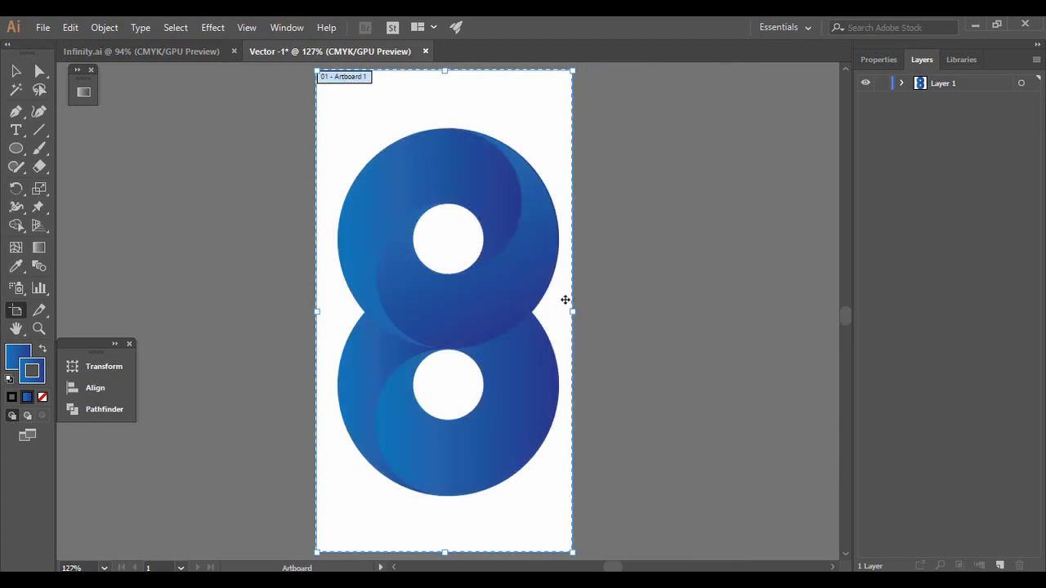
{"action": "left_click_drag", "start_coordinate": [443, 71], "coordinate": [449, 117]}
{"action": "left_click_drag", "start_coordinate": [444, 552], "coordinate": [460, 508]}
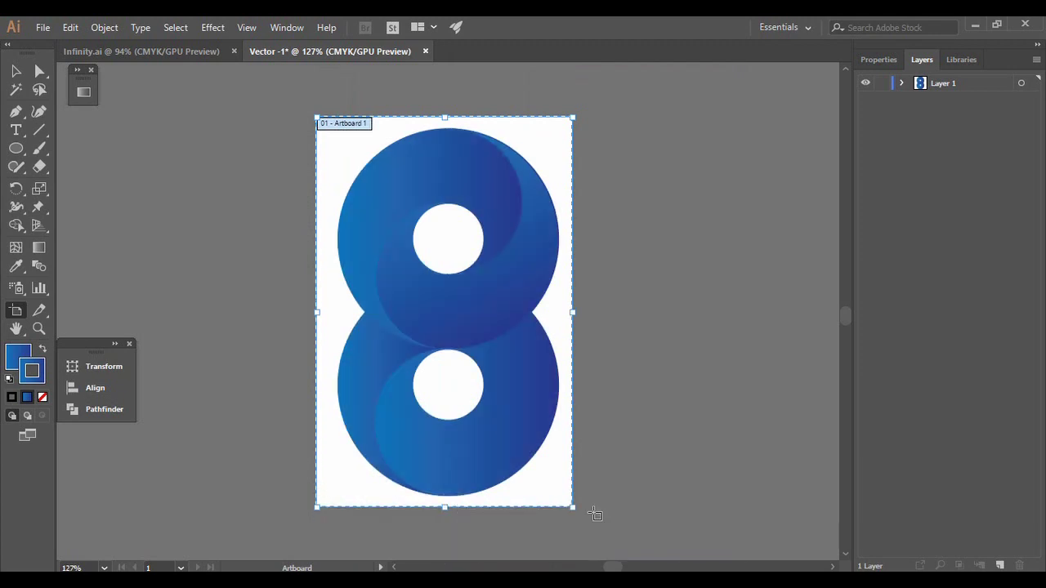